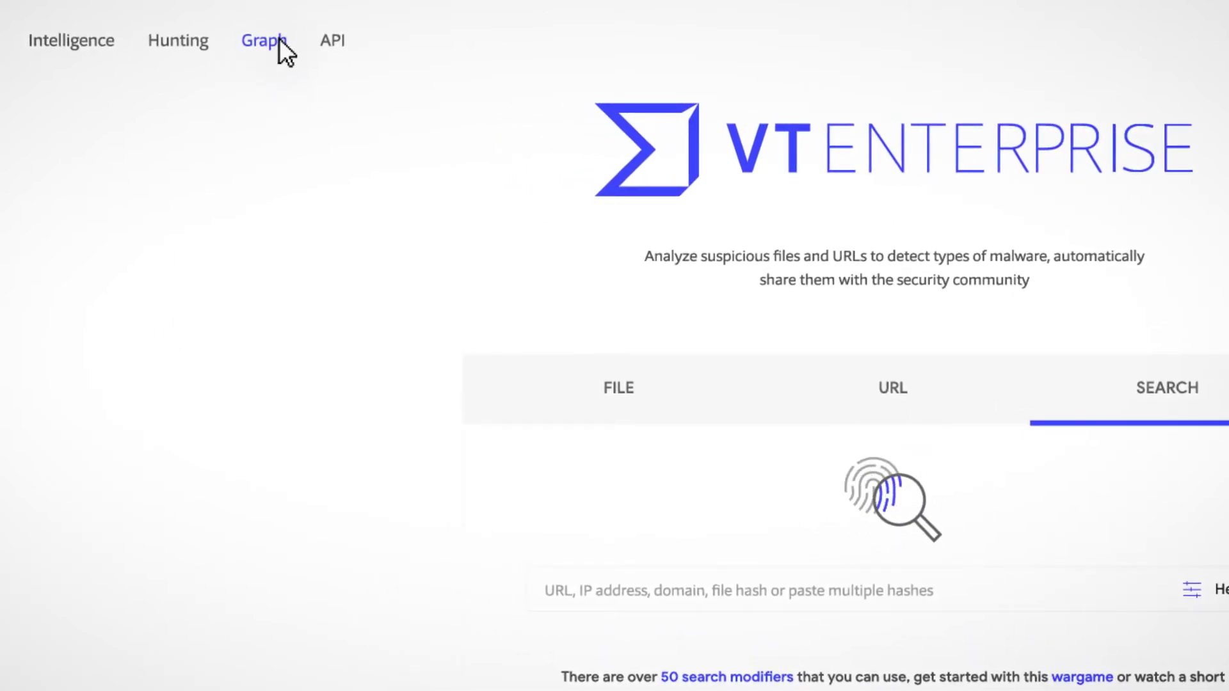
- Go to the VT Graph page listing saved graphs such as PhishingEmailAttack and Sunburst demo
{"action": "left_click", "coordinate": [279, 43]}
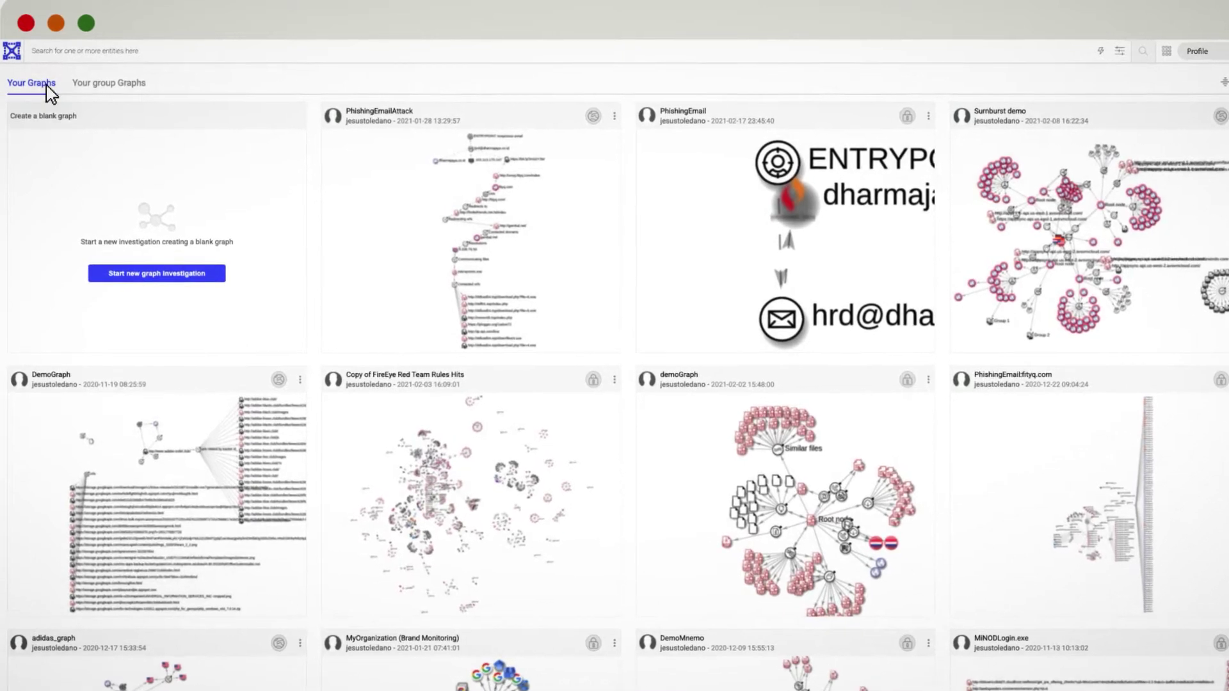
{"action": "left_click", "coordinate": [99, 86]}
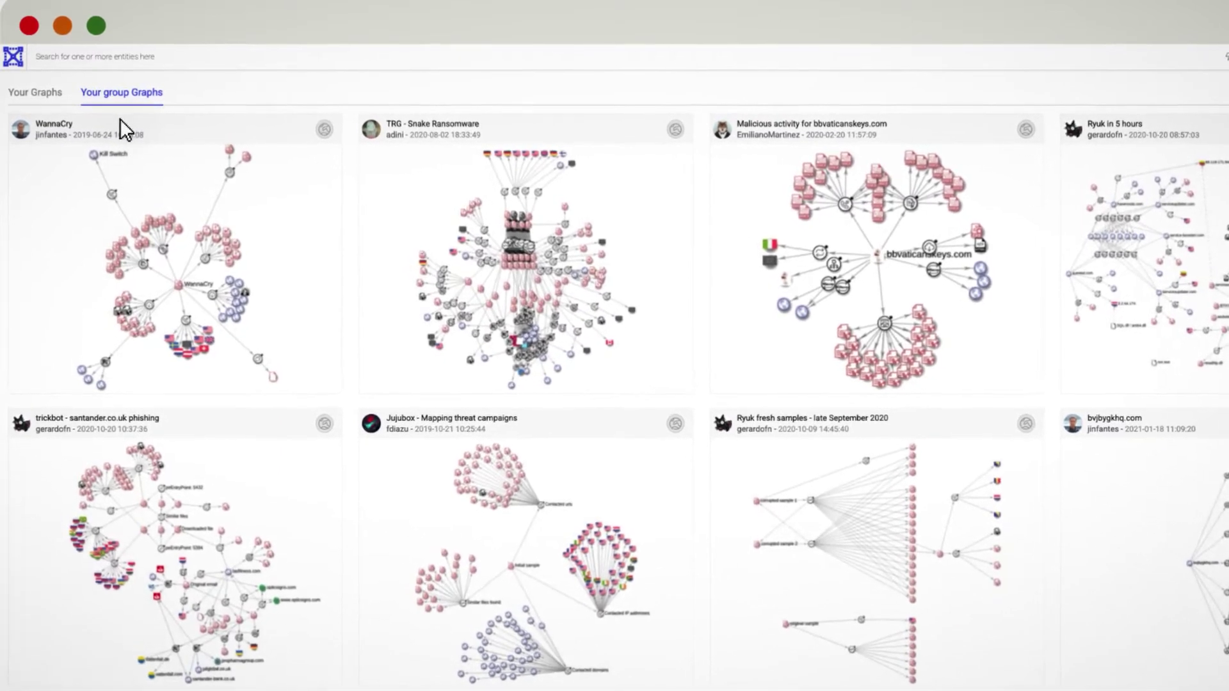
{"action": "scroll", "coordinate": [121, 123], "scroll_direction": "down", "scroll_amount": 15}
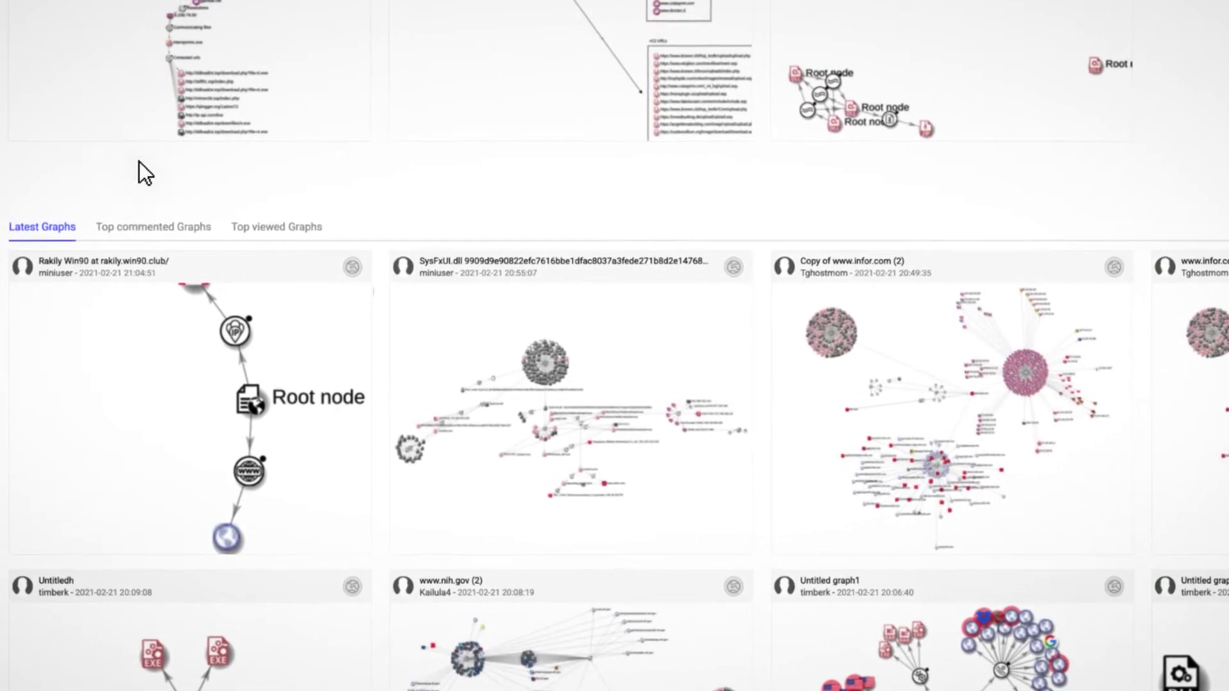
{"action": "left_click", "coordinate": [175, 229]}
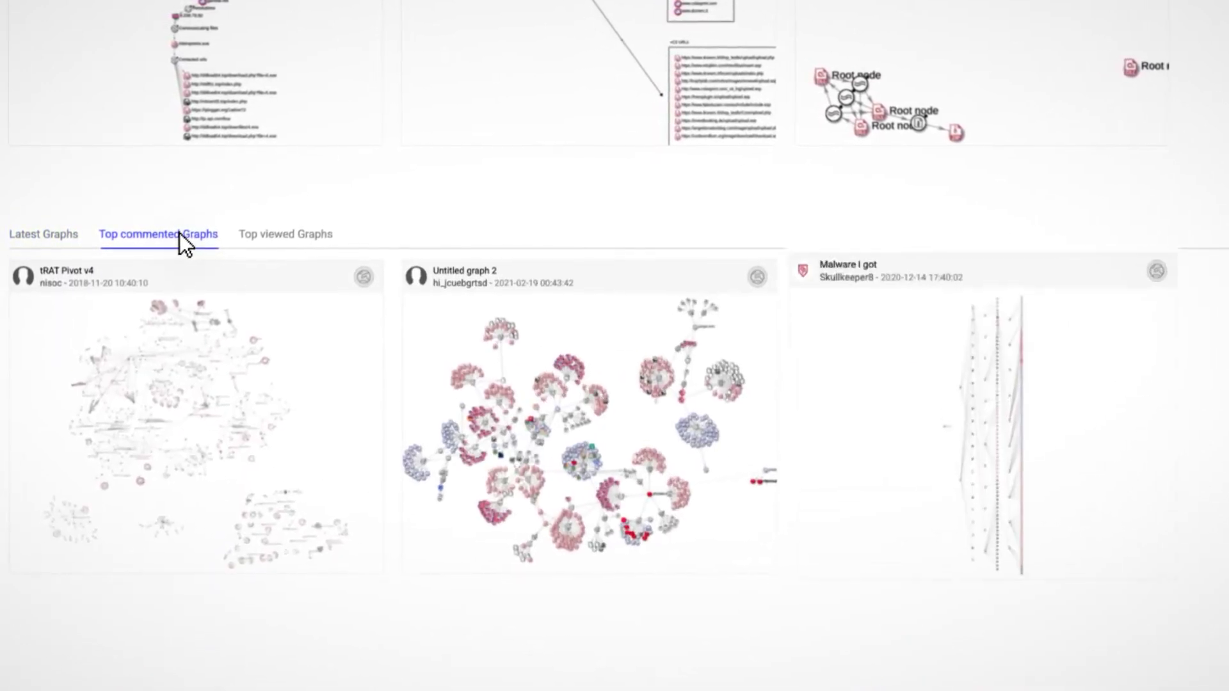
{"action": "left_click", "coordinate": [271, 235]}
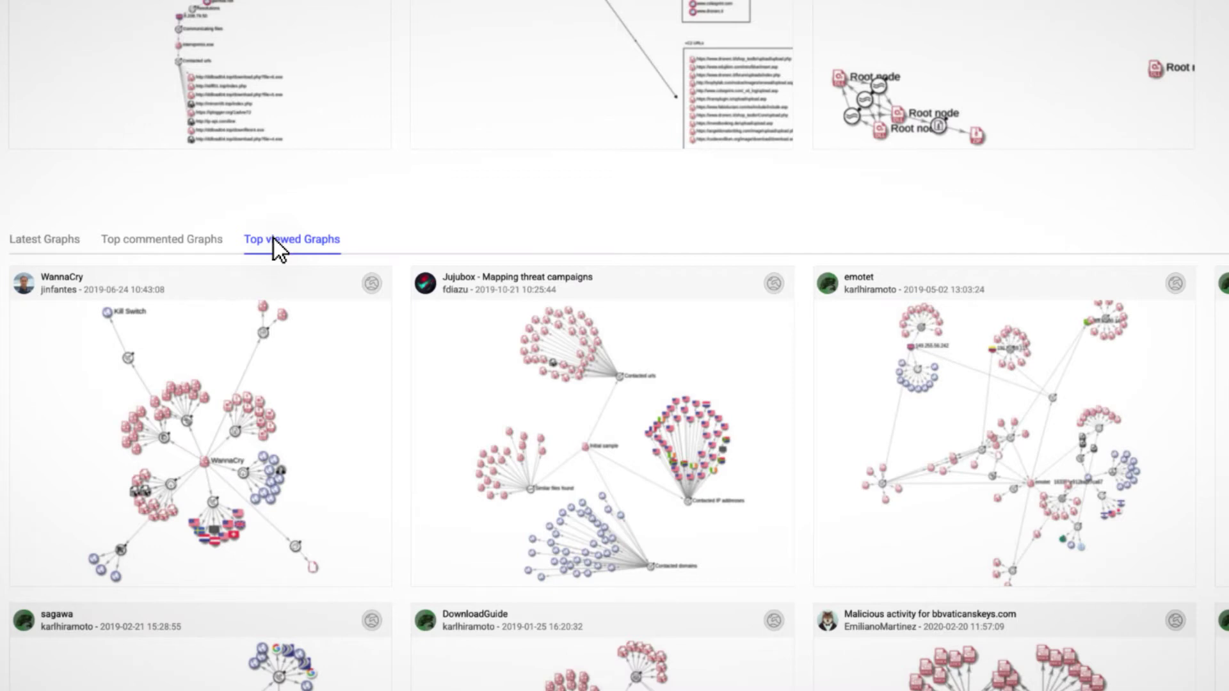
{"action": "scroll", "coordinate": [274, 240], "scroll_direction": "up", "scroll_amount": 4}
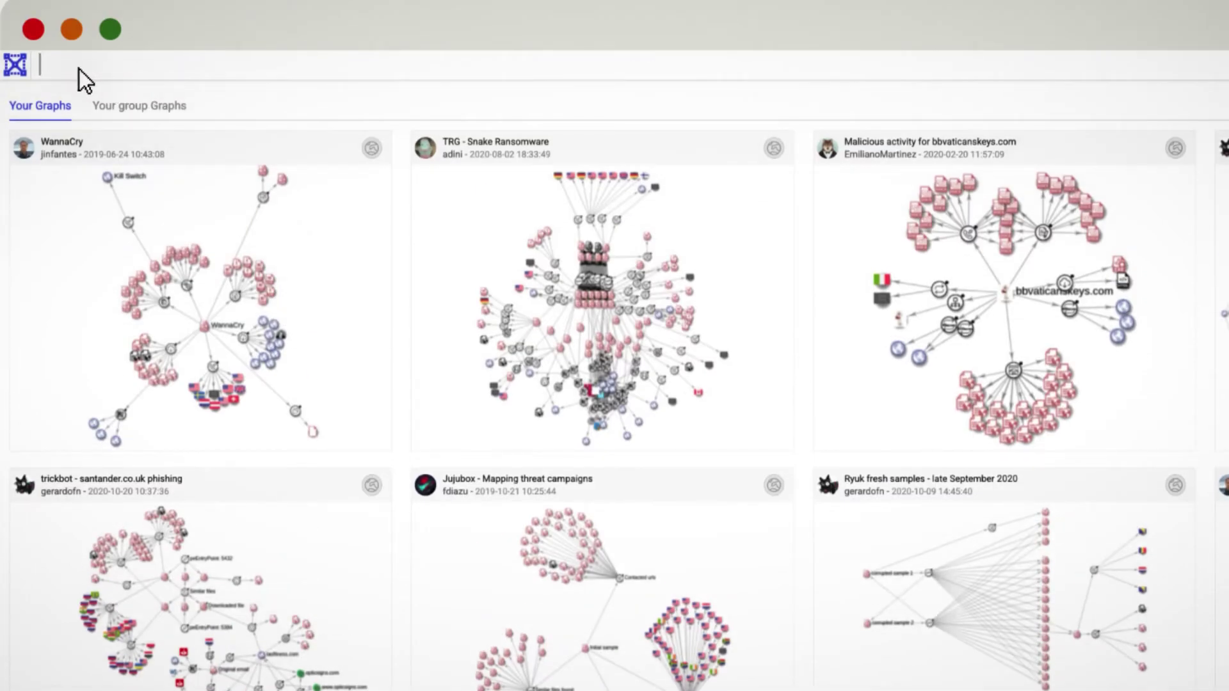
- Search for 'sunburst' and open the SUNBURST community graph from the results
{"action": "type", "text": "sunburst"}
{"action": "key", "text": "Return"}
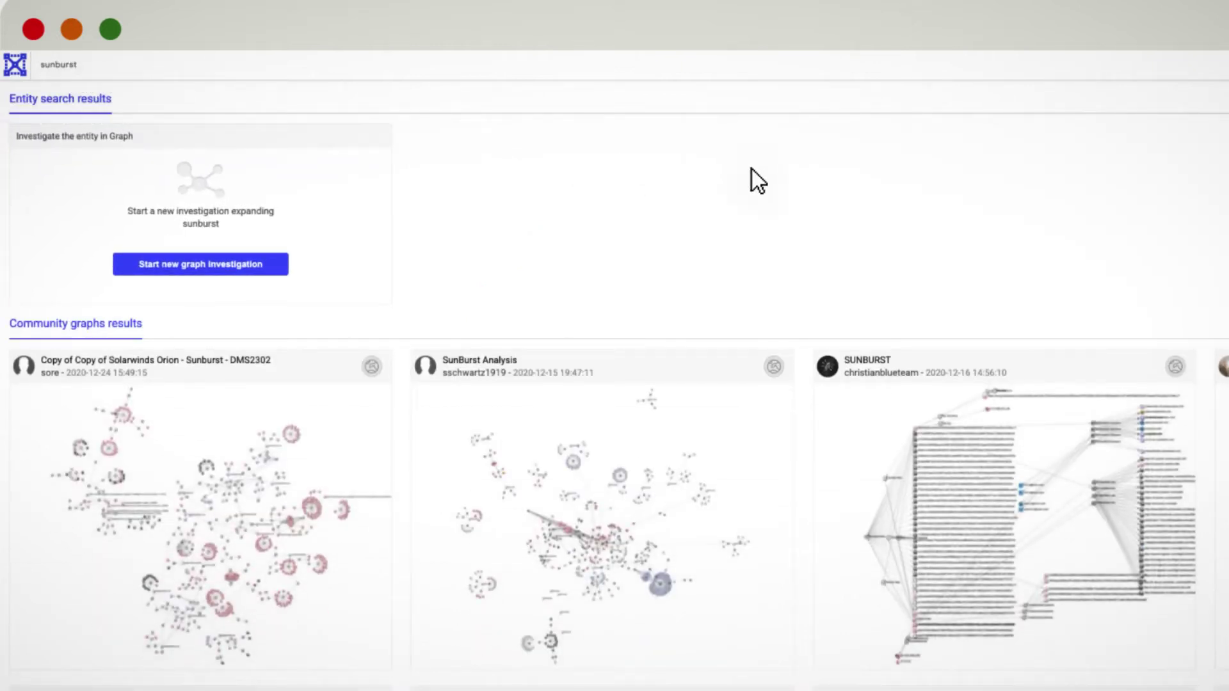
{"action": "left_click", "coordinate": [889, 436]}
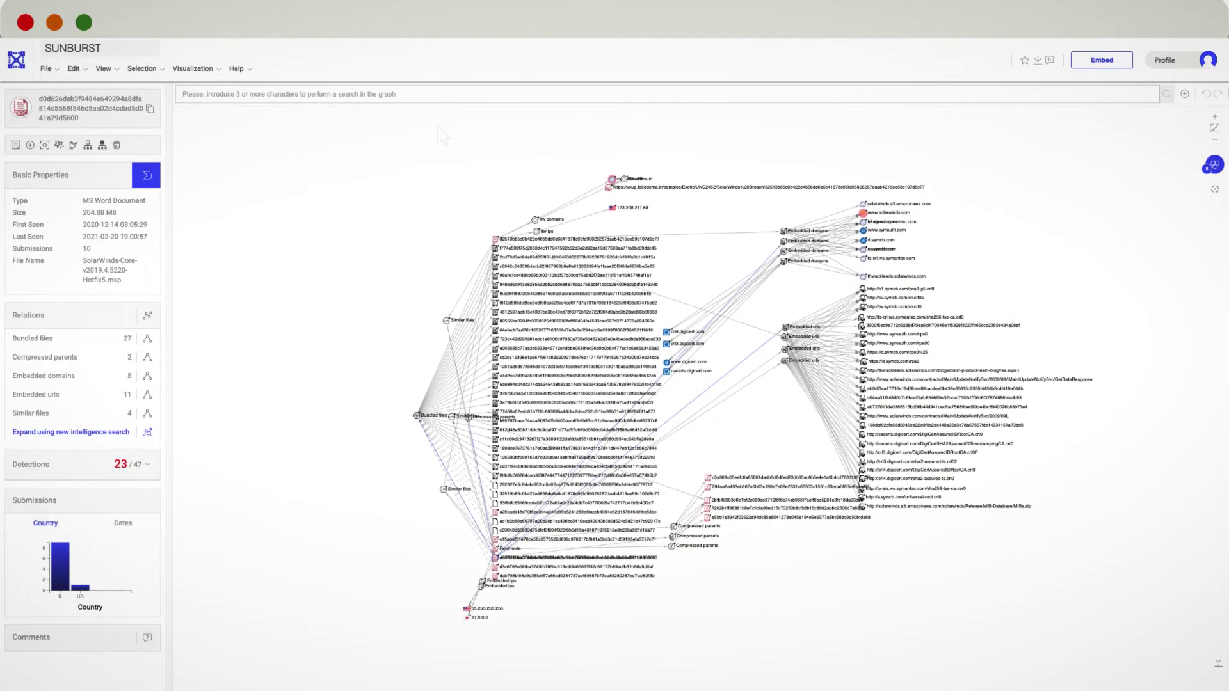
- Make a private copy of the SUNBURST graph and play back its timeline
{"action": "left_click", "coordinate": [47, 68]}
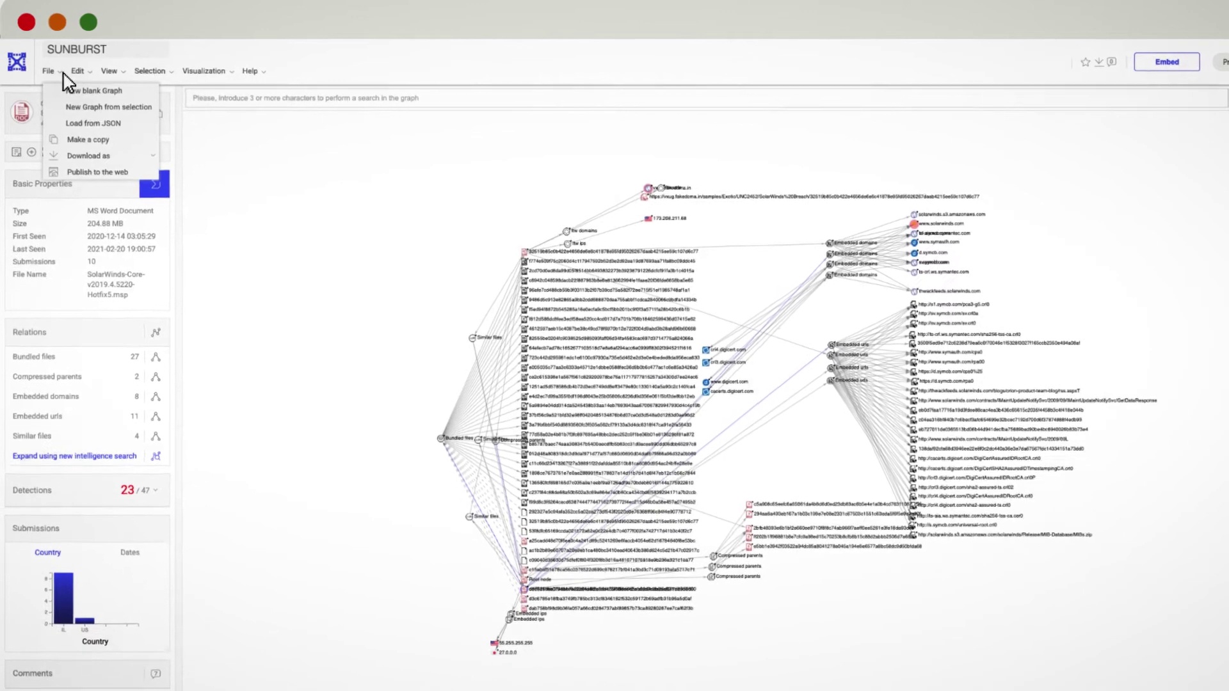
{"action": "left_click", "coordinate": [89, 141]}
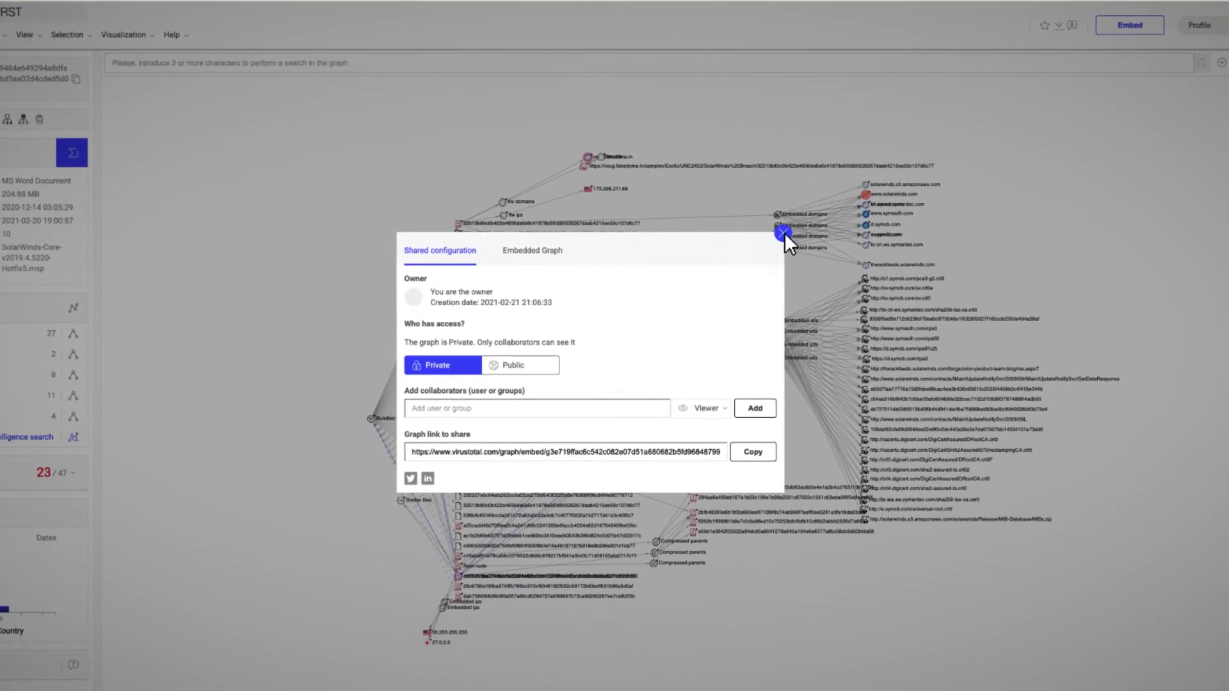
{"action": "left_click", "coordinate": [785, 232]}
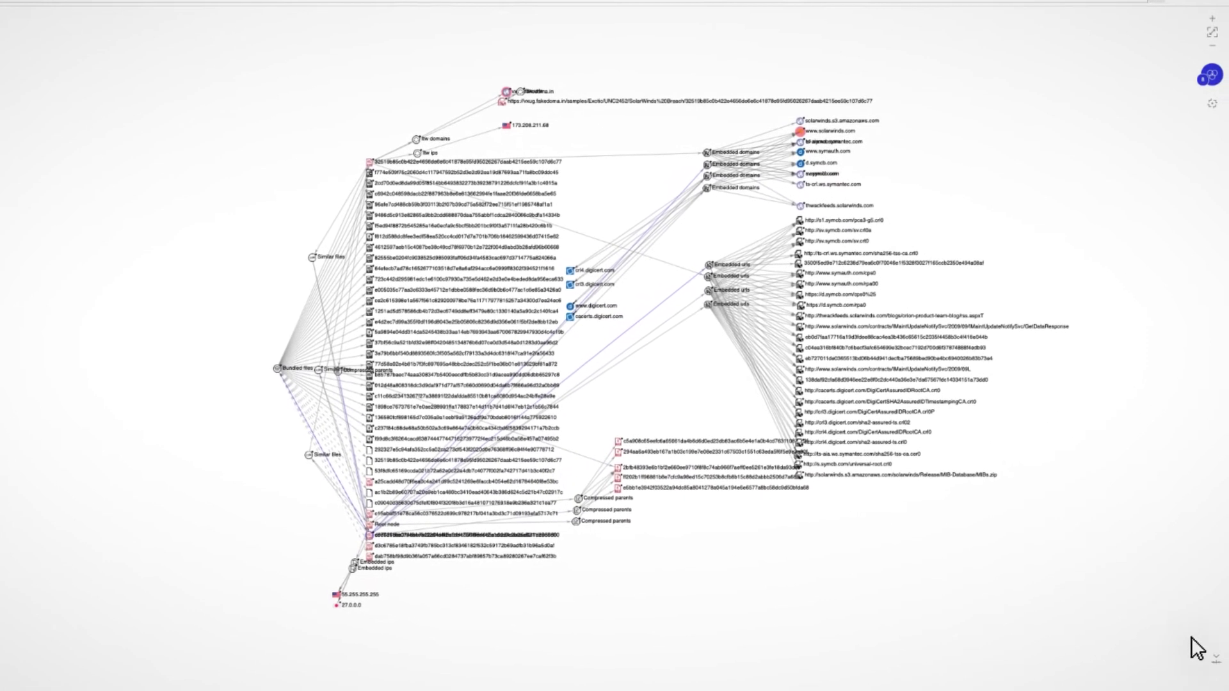
{"action": "mouse_move", "coordinate": [1215, 666]}
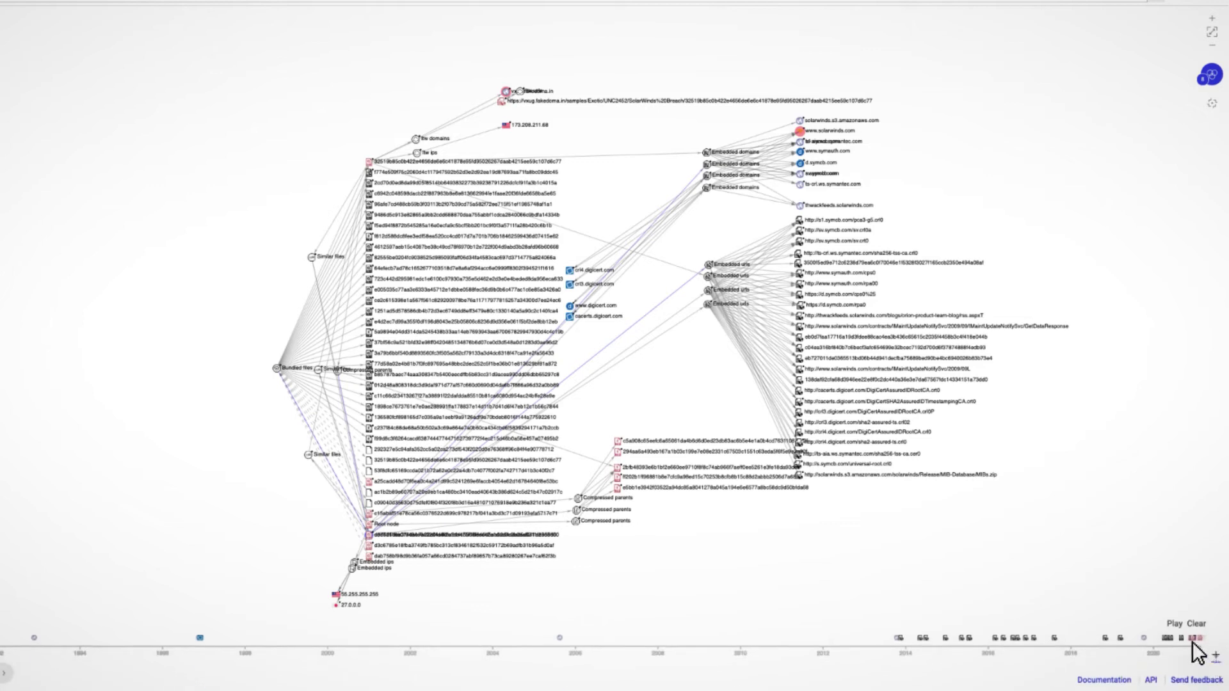
{"action": "left_click", "coordinate": [1167, 622]}
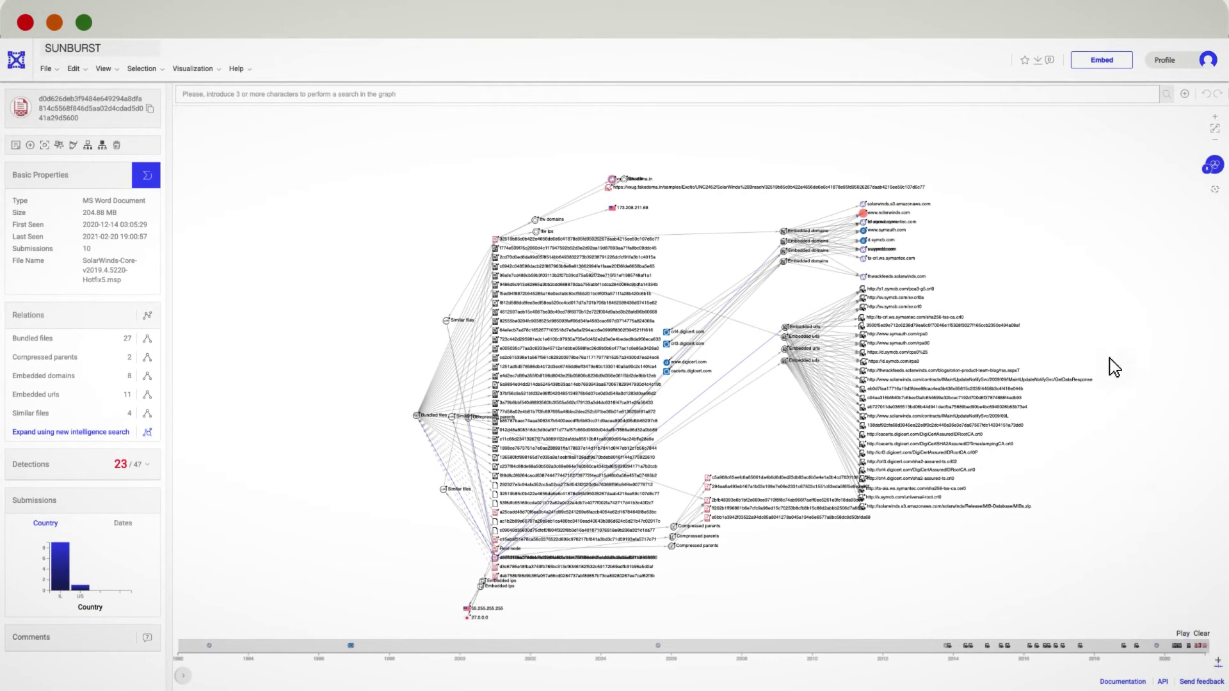
- List the graph's entities filtered to File SHA-256 hashes, then close the list
{"action": "left_click", "coordinate": [1037, 60]}
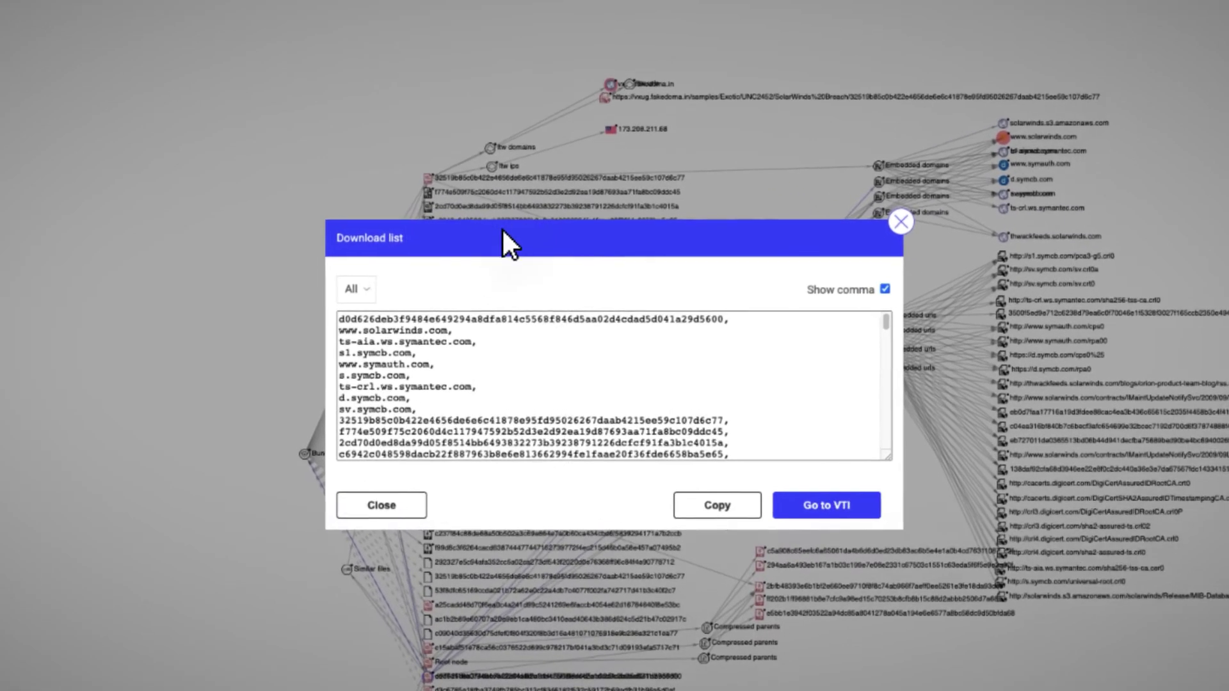
{"action": "left_click", "coordinate": [357, 290]}
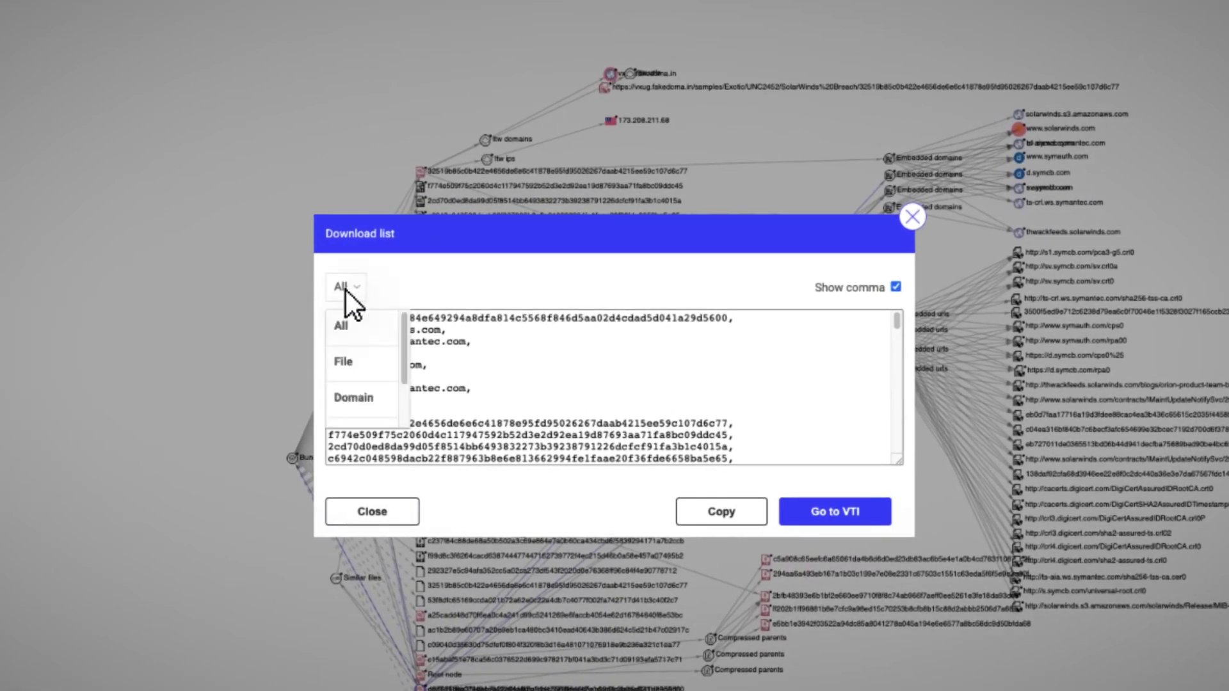
{"action": "left_click", "coordinate": [344, 362]}
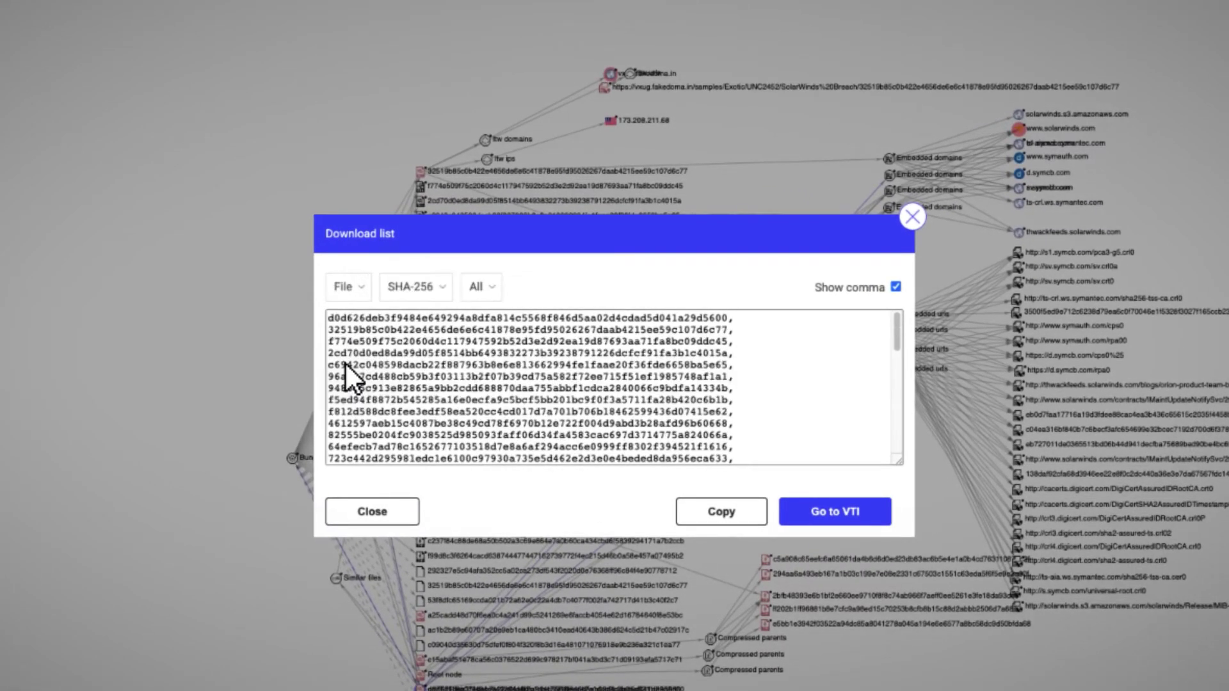
{"action": "left_click", "coordinate": [373, 512]}
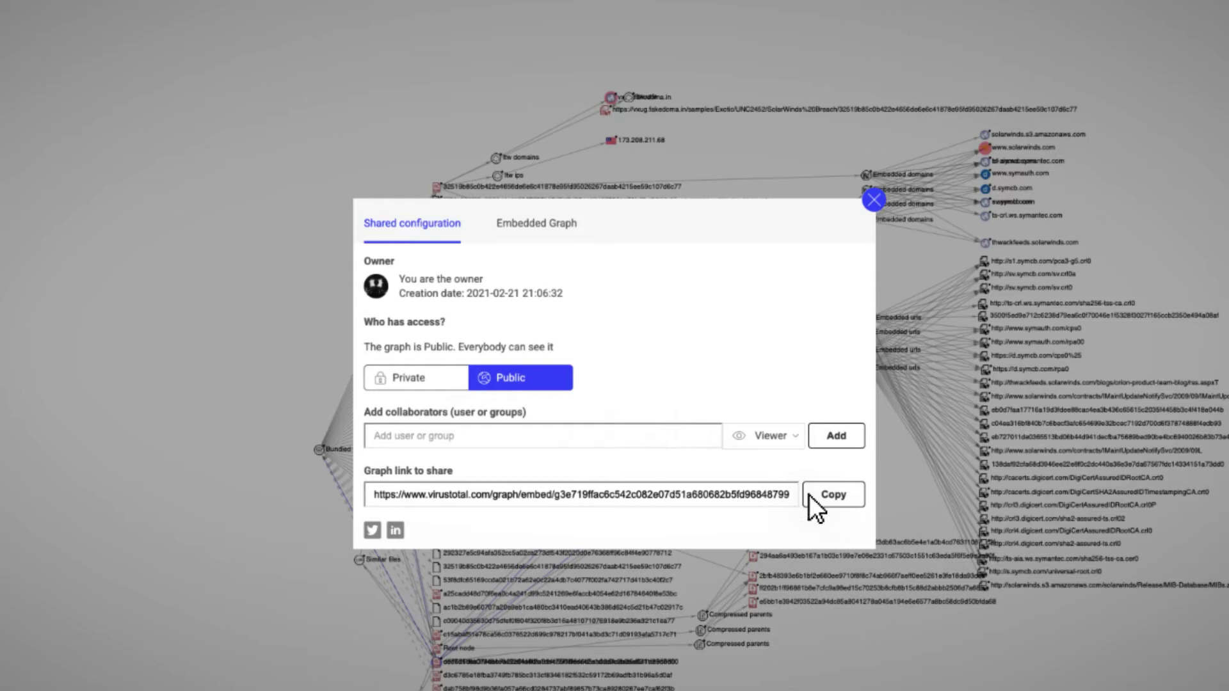
- Copy the public graph's share link and close the sharing window
{"action": "left_click", "coordinate": [831, 505]}
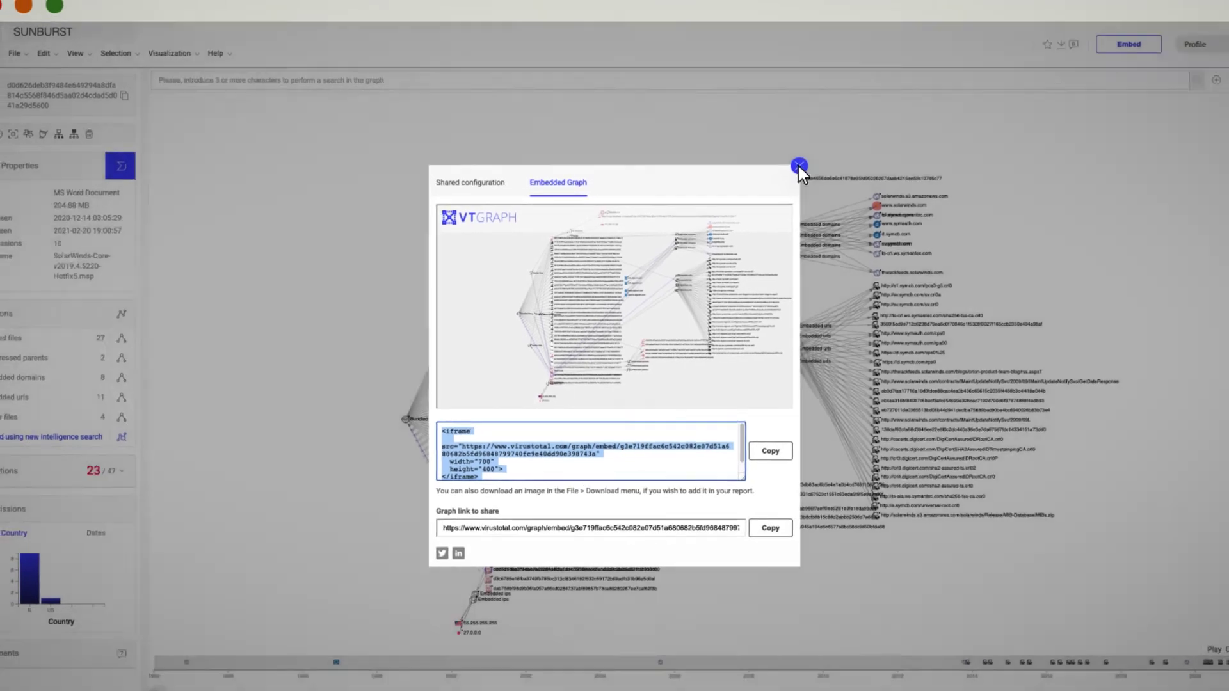
{"action": "left_click", "coordinate": [836, 129]}
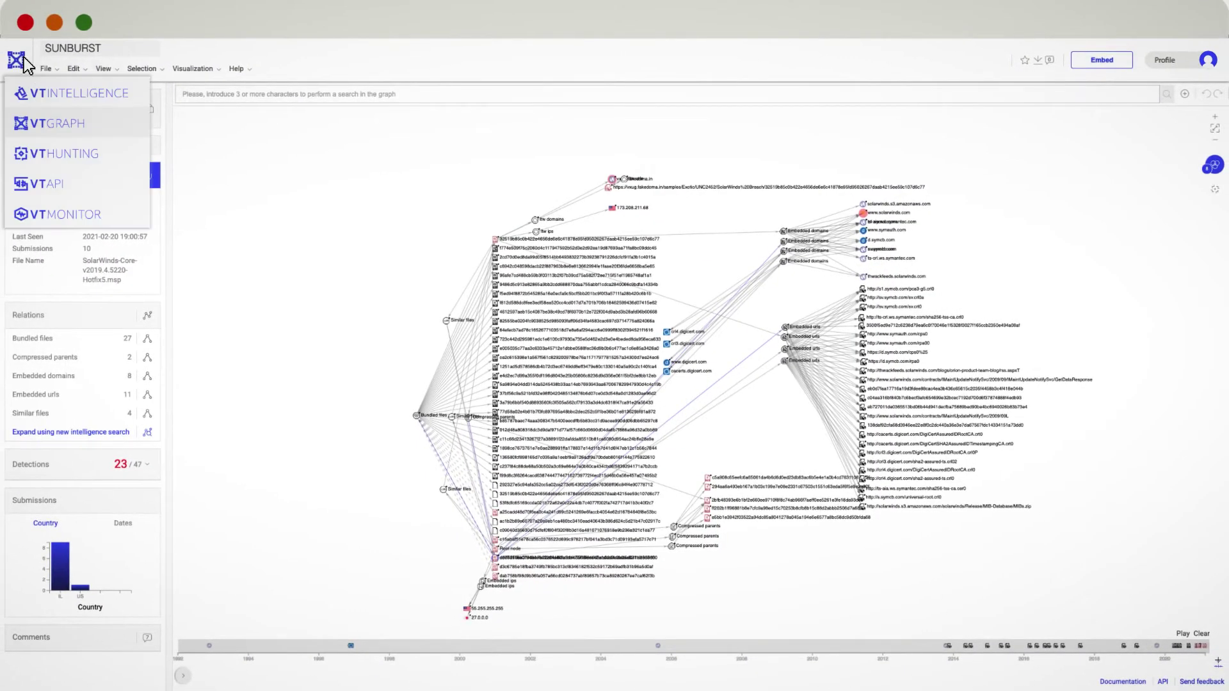
- Start a new graph rooted at the bit.ly URL and show relationship labels on edges
{"action": "left_click", "coordinate": [82, 122]}
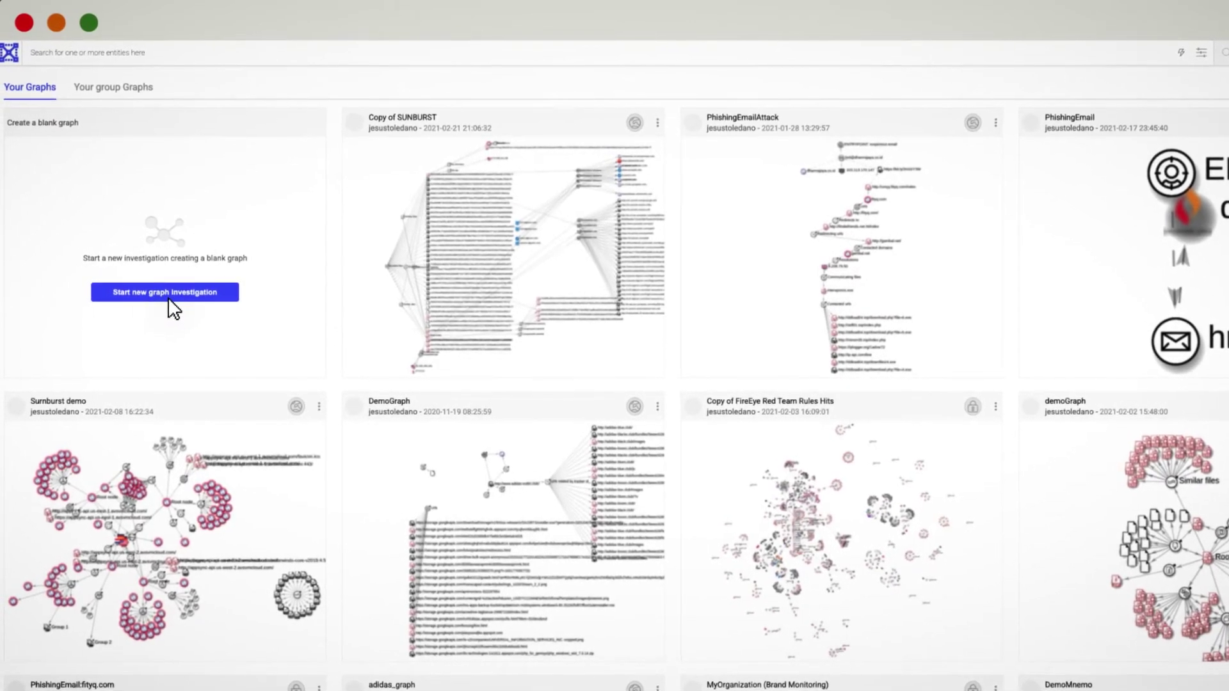
{"action": "left_click", "coordinate": [170, 296]}
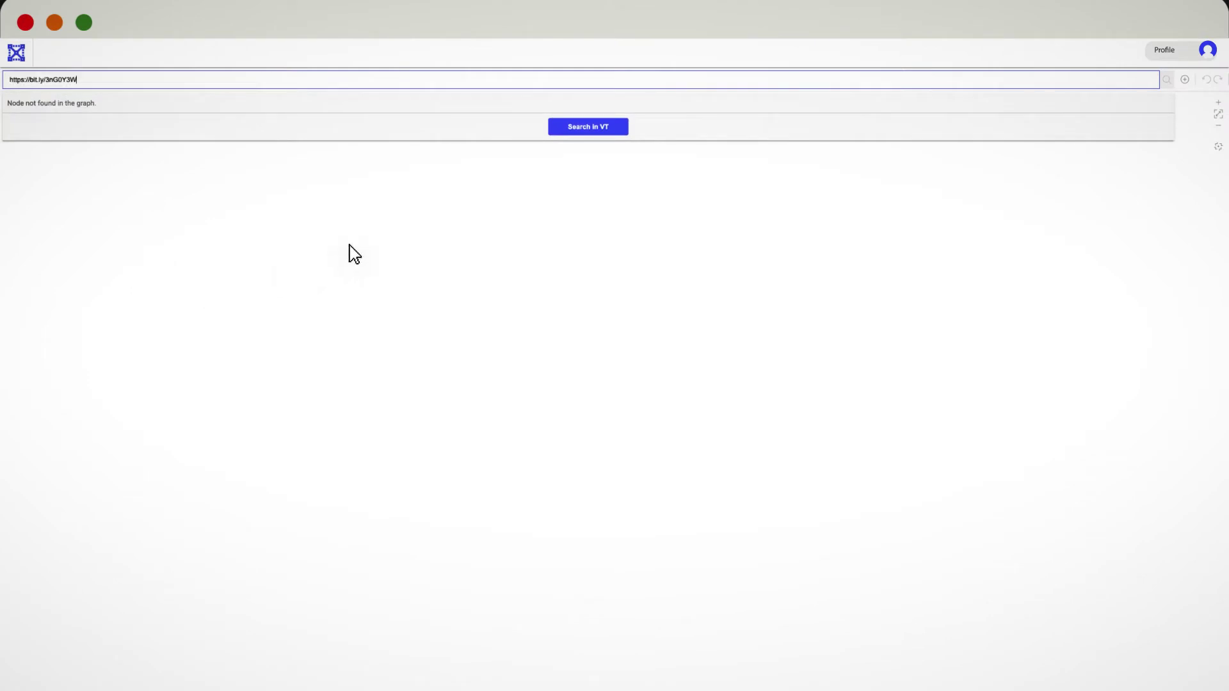
{"action": "left_click", "coordinate": [578, 134]}
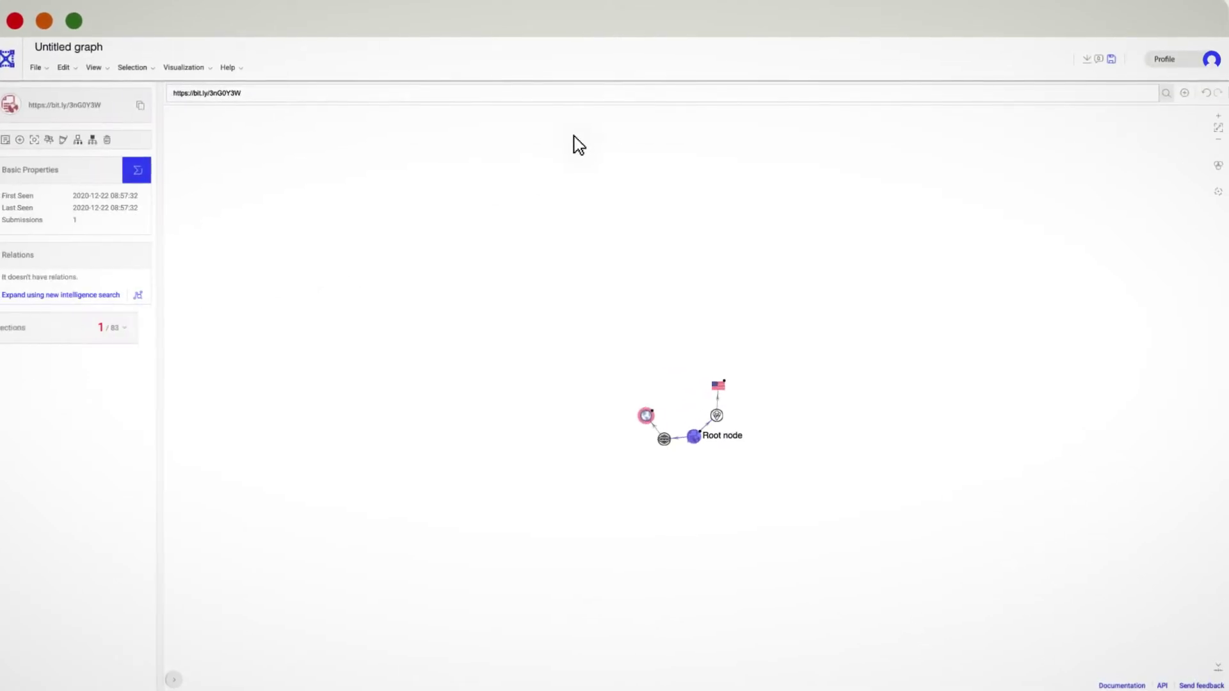
{"action": "left_click", "coordinate": [110, 163]}
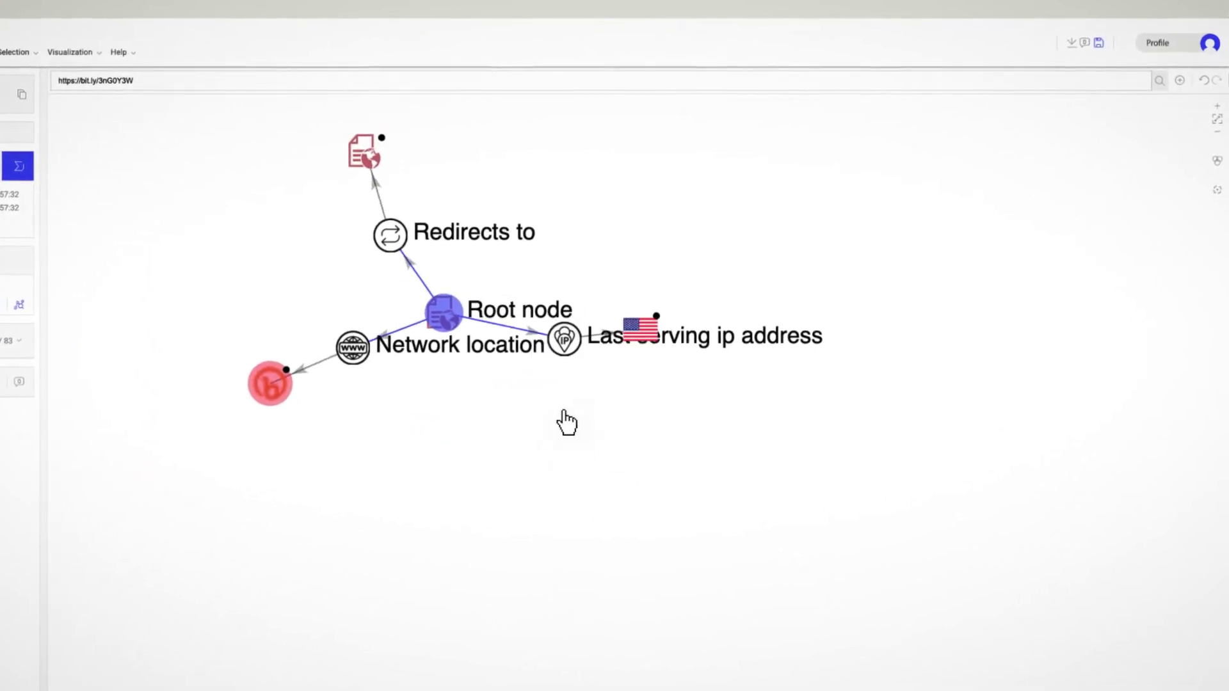
{"action": "mouse_move", "coordinate": [407, 332]}
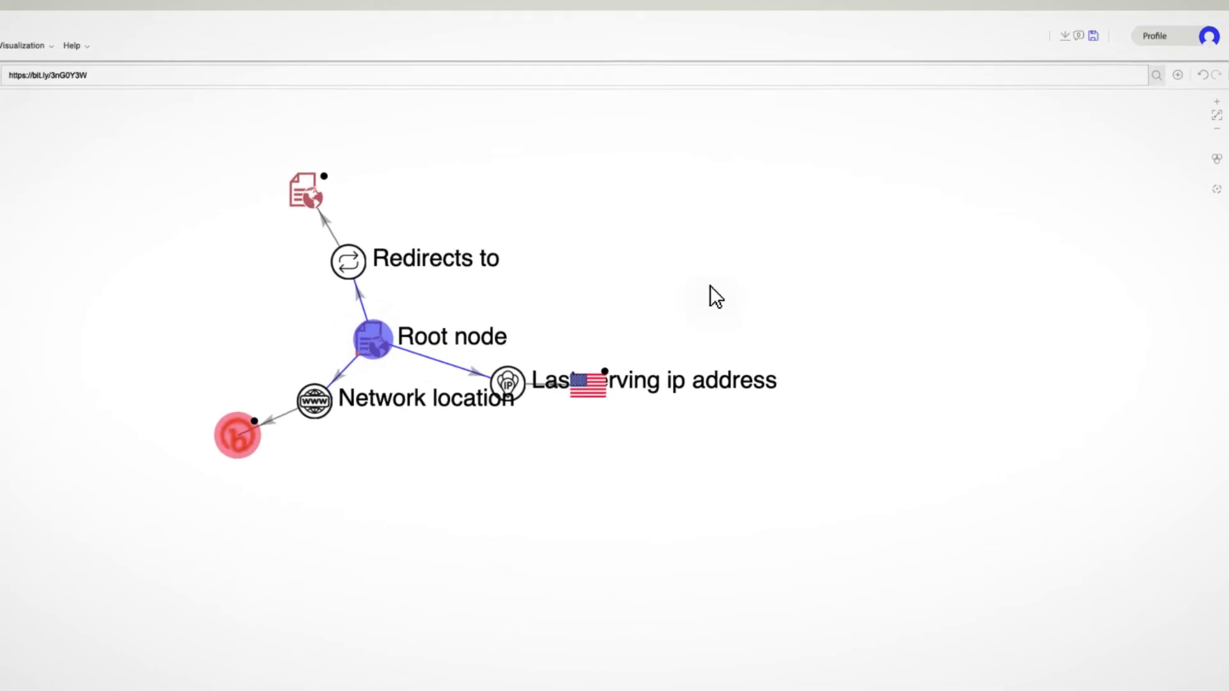
- Select the bit.ly, redirect-target URL, Redirects to and Root nodes together
{"action": "left_click", "coordinate": [1209, 99]}
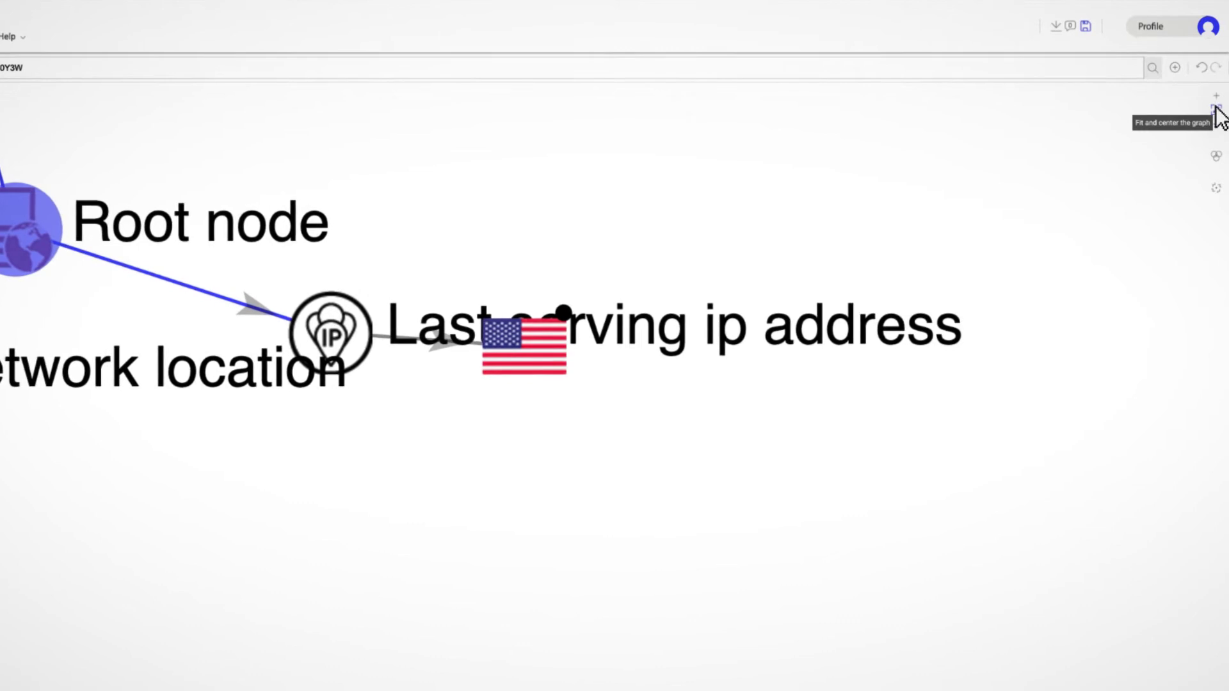
{"action": "left_click", "coordinate": [1214, 111]}
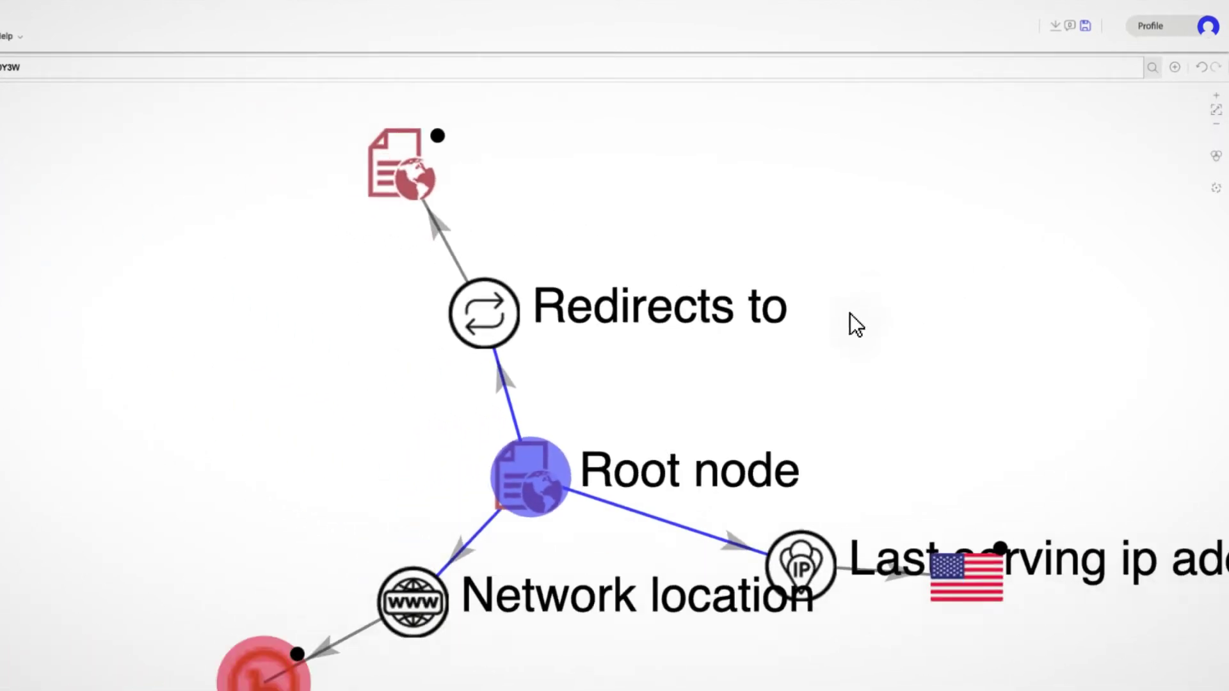
{"action": "left_click_drag", "start_coordinate": [765, 361], "coordinate": [716, 332]}
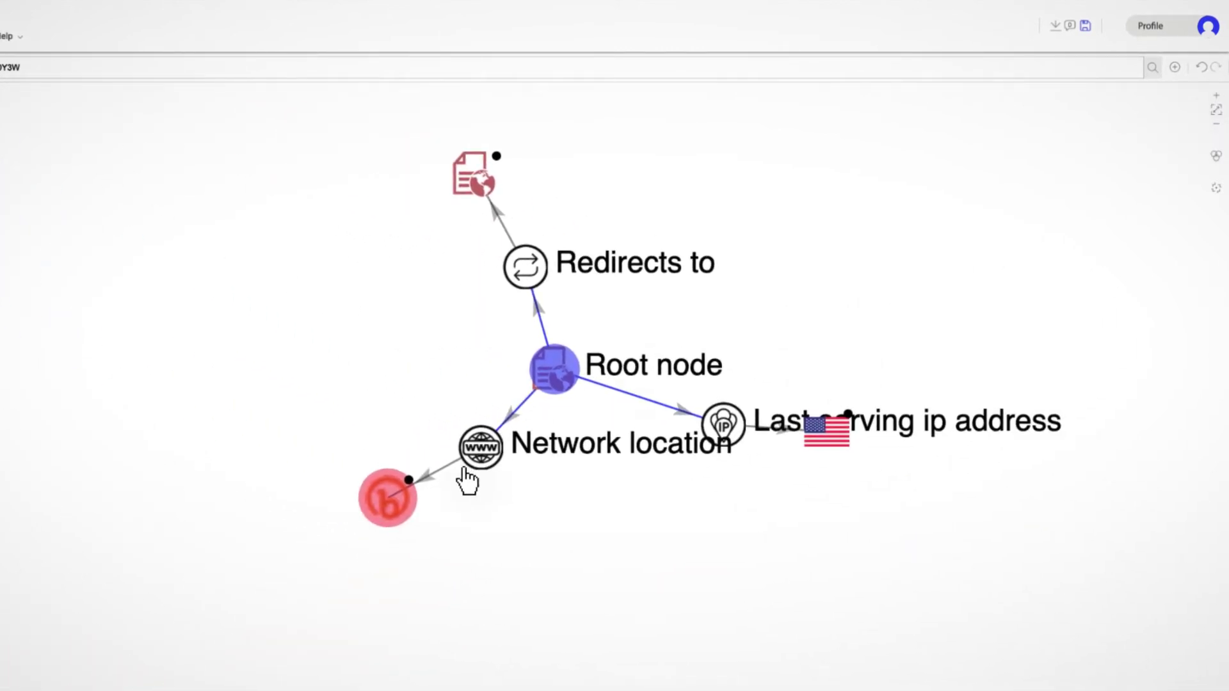
{"action": "left_click", "coordinate": [382, 501]}
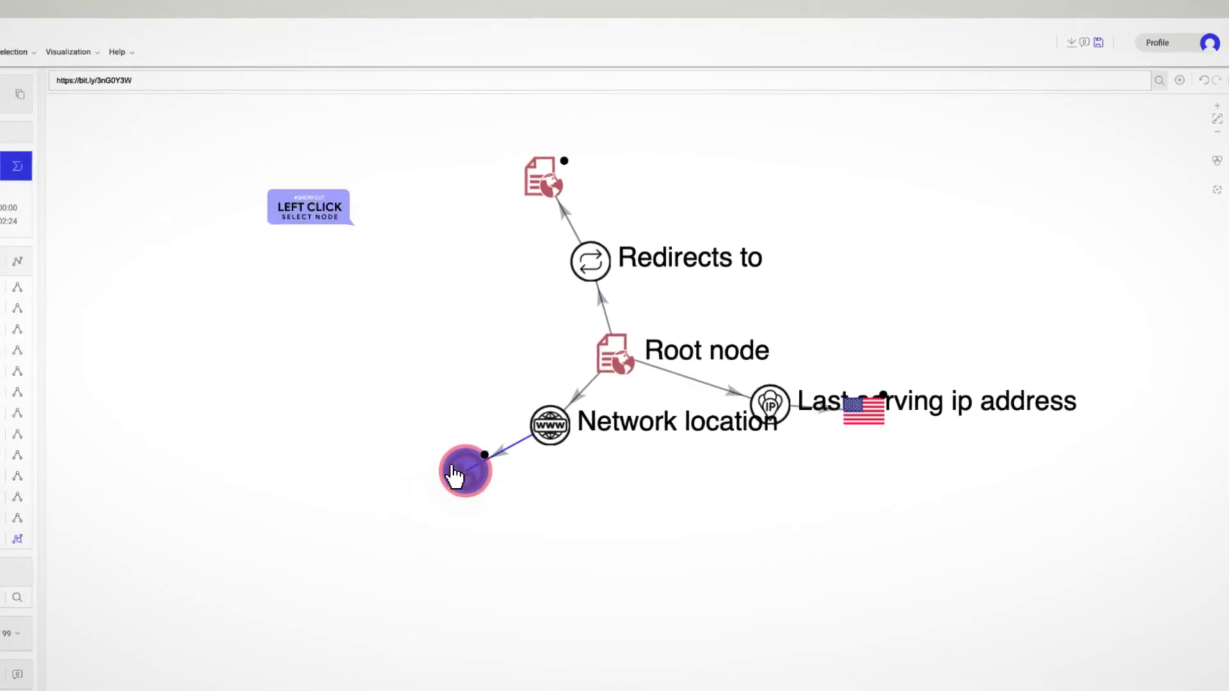
{"action": "left_click", "coordinate": [544, 179]}
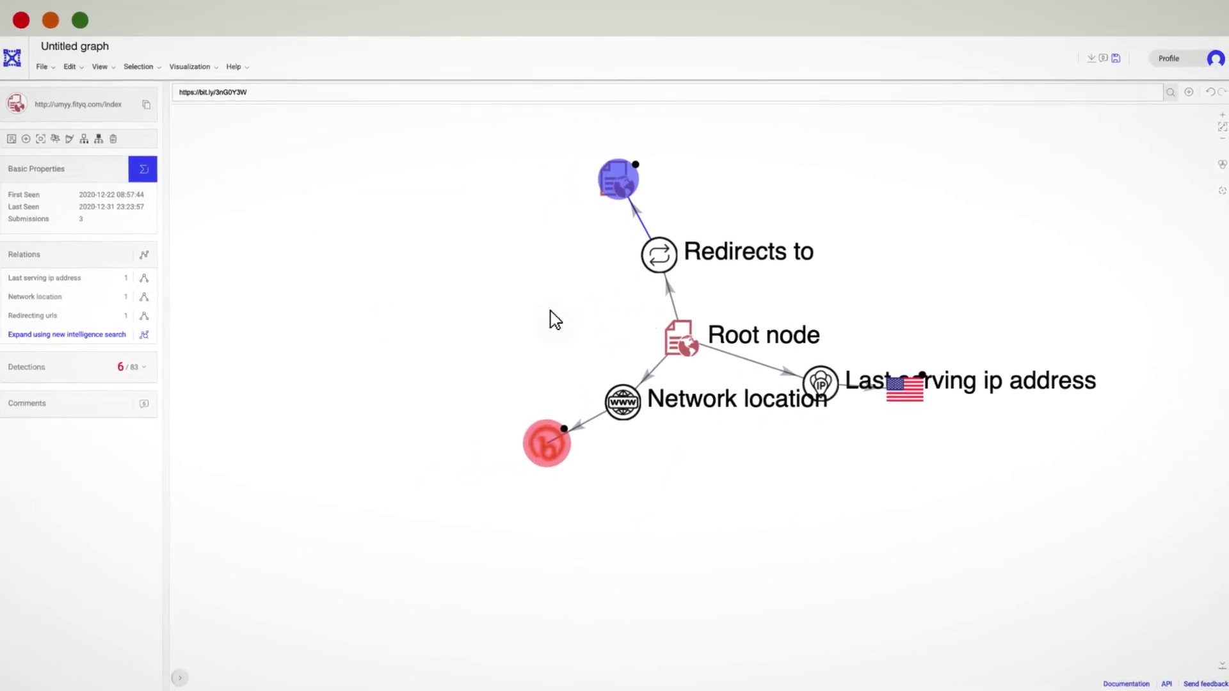
{"action": "left_click", "coordinate": [662, 271], "text": "shift"}
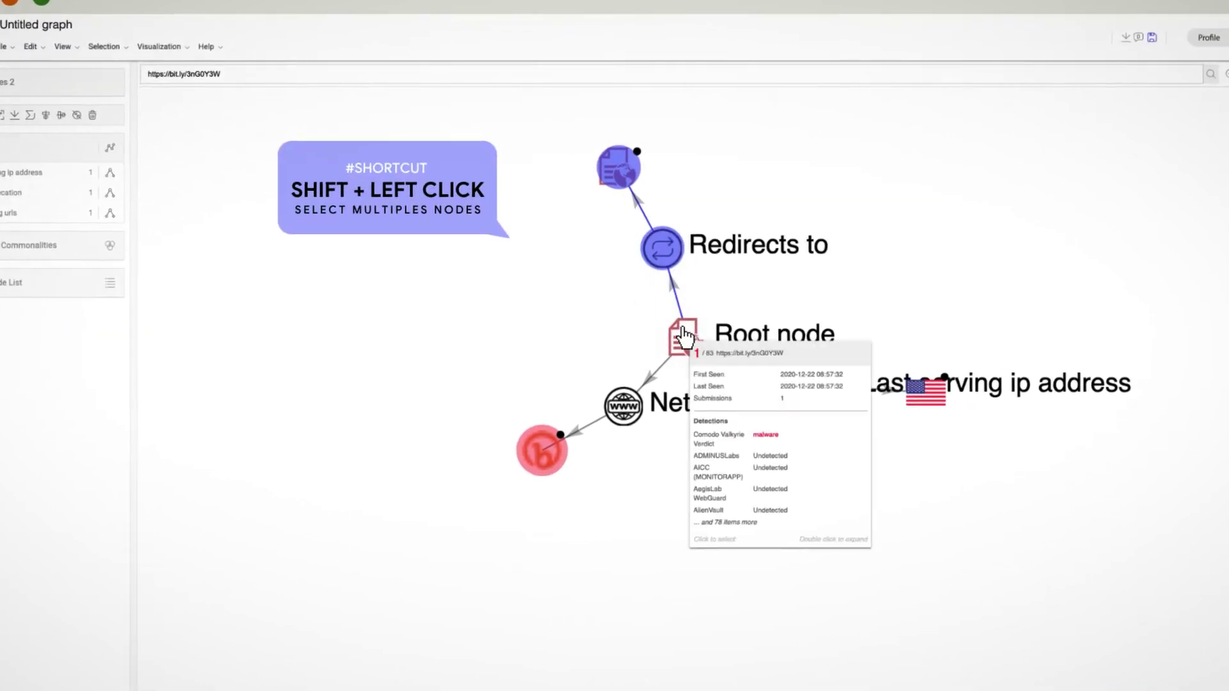
{"action": "left_click", "coordinate": [685, 338], "text": "shift"}
{"action": "left_click_drag", "start_coordinate": [439, 341], "coordinate": [661, 505]}
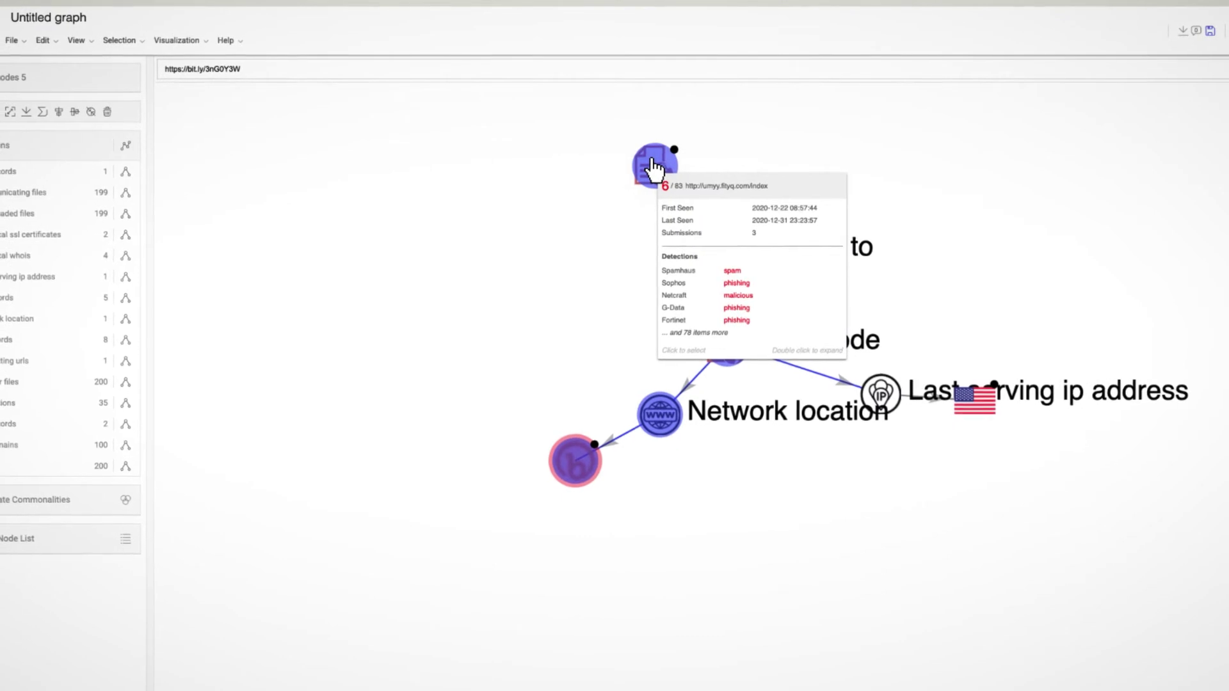
- Bring up the action menu for the selected nodes, then clear the selection
{"action": "right_click", "coordinate": [653, 167]}
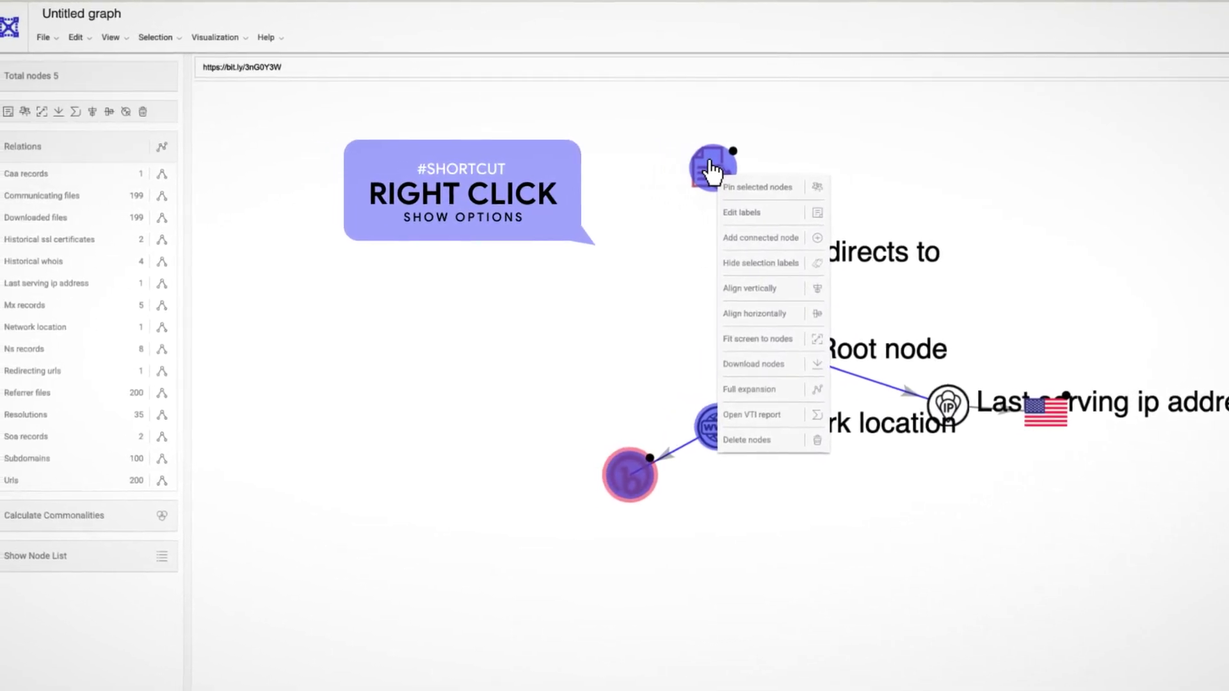
{"action": "left_click", "coordinate": [625, 212]}
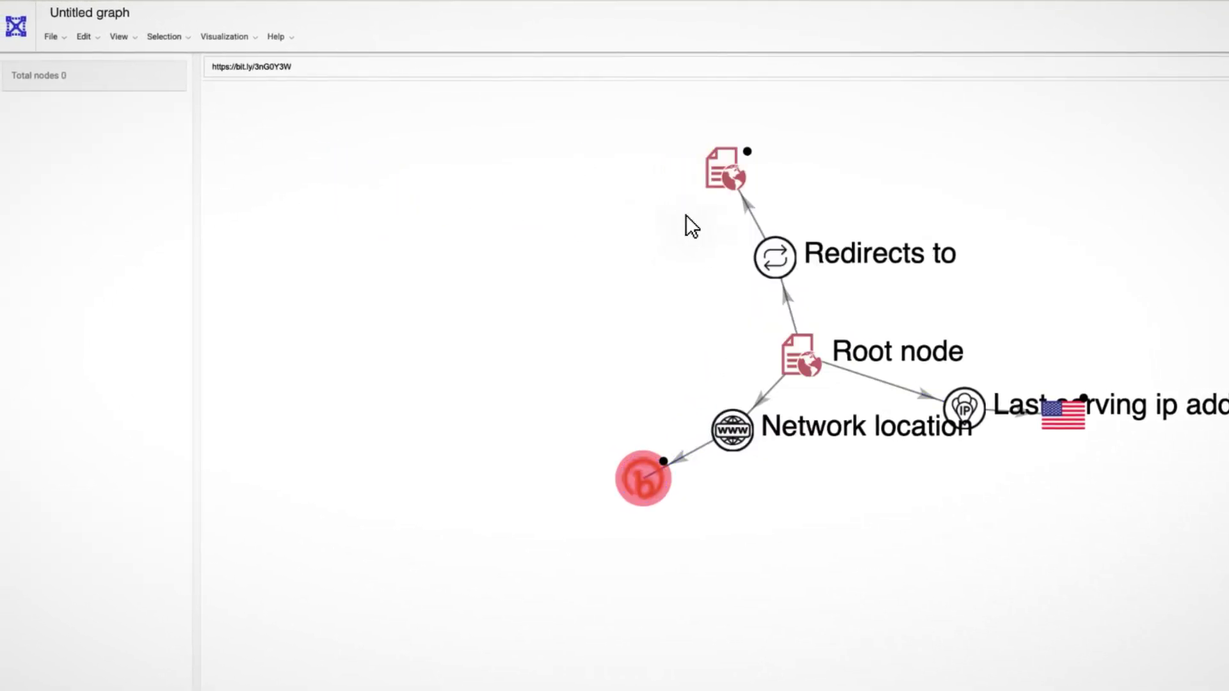
{"action": "mouse_move", "coordinate": [719, 191]}
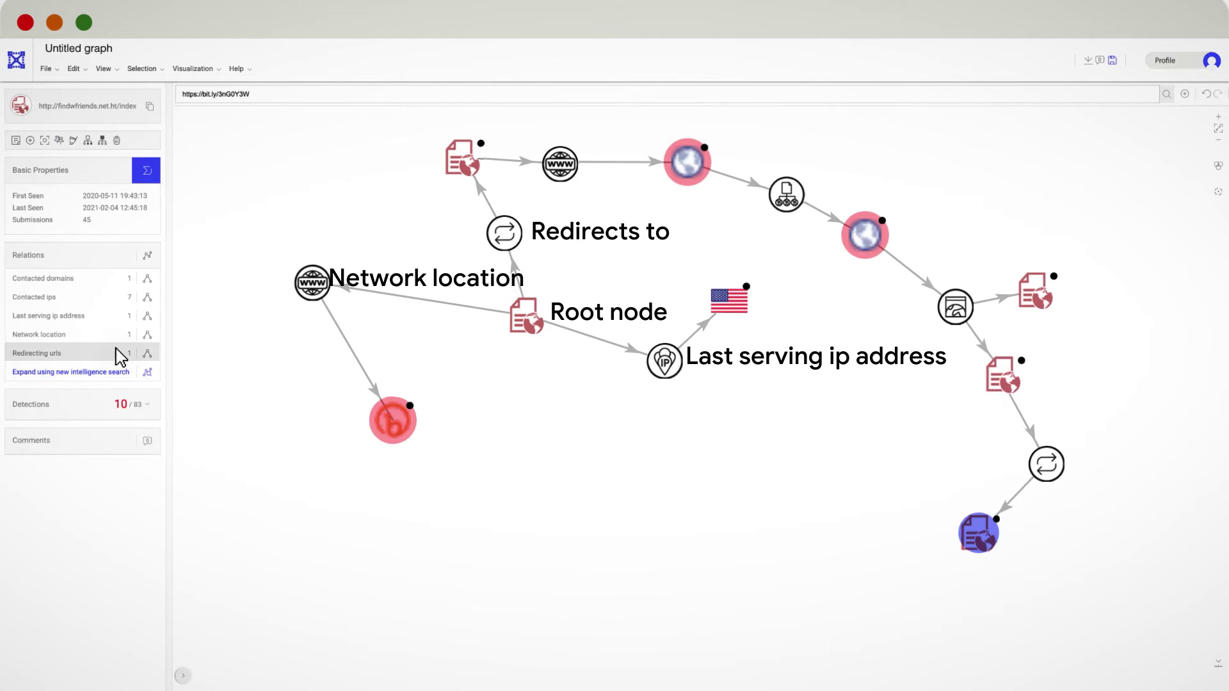
- Expand redirecting URLs, gambal.net resolutions and IP 8.208.79.50's communicating files
{"action": "left_click", "coordinate": [116, 349]}
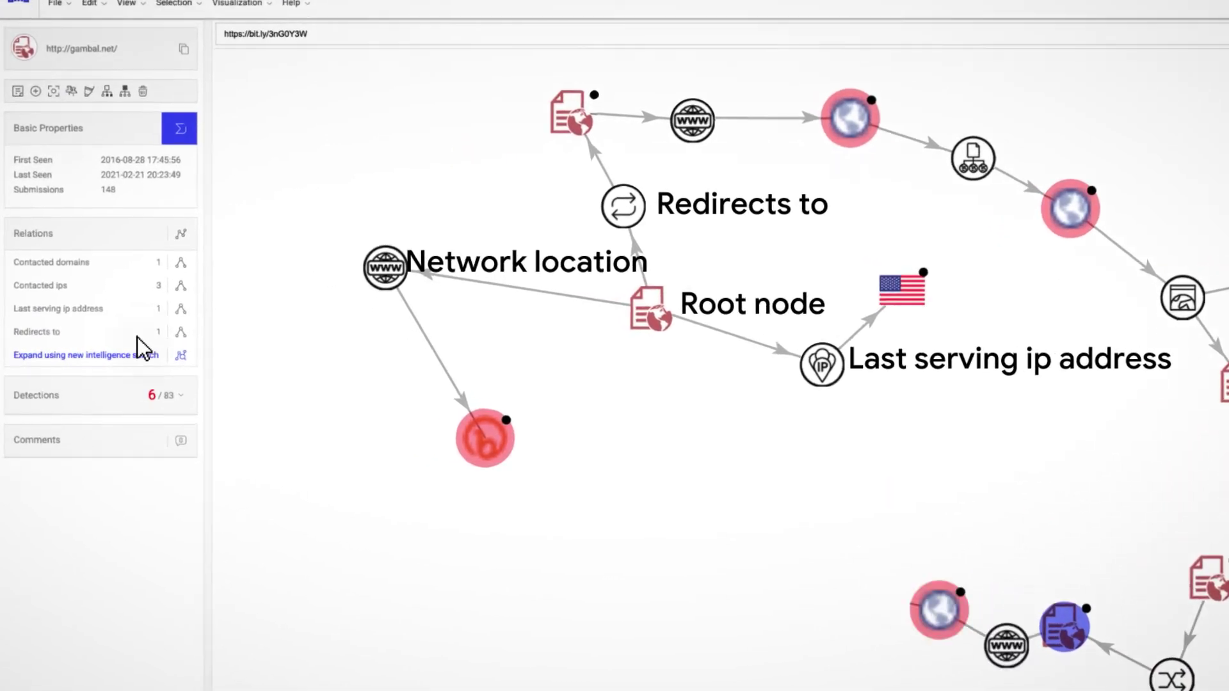
{"action": "left_click", "coordinate": [116, 307]}
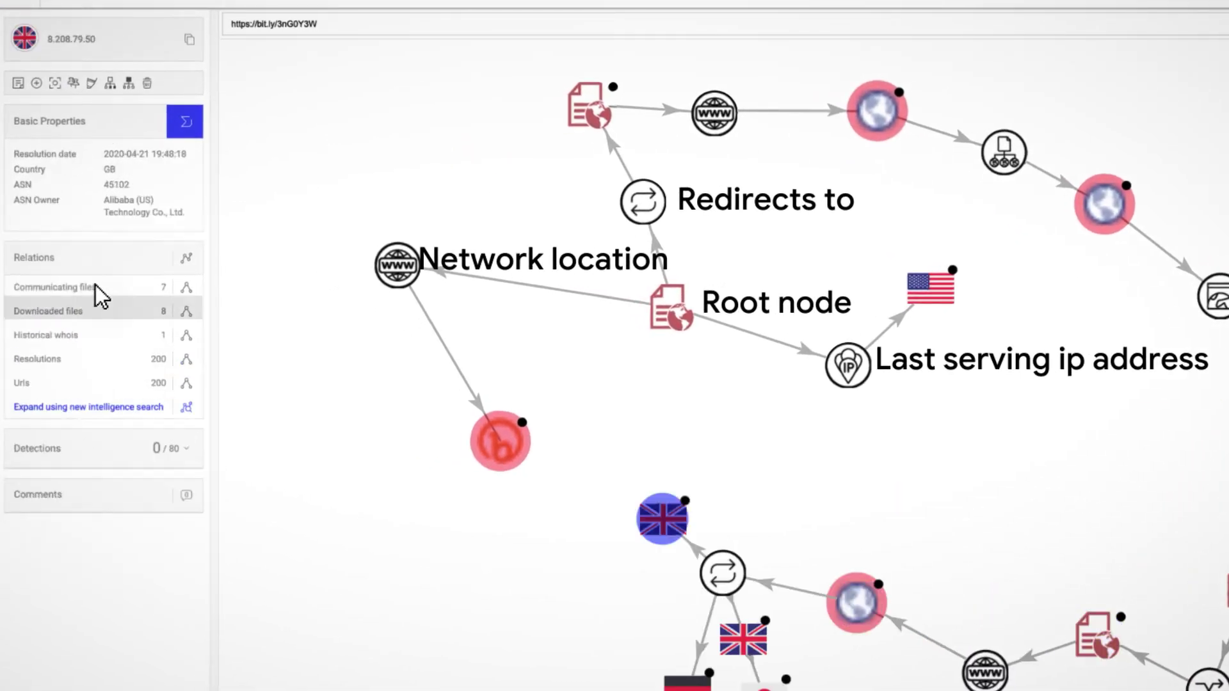
{"action": "left_click", "coordinate": [95, 285]}
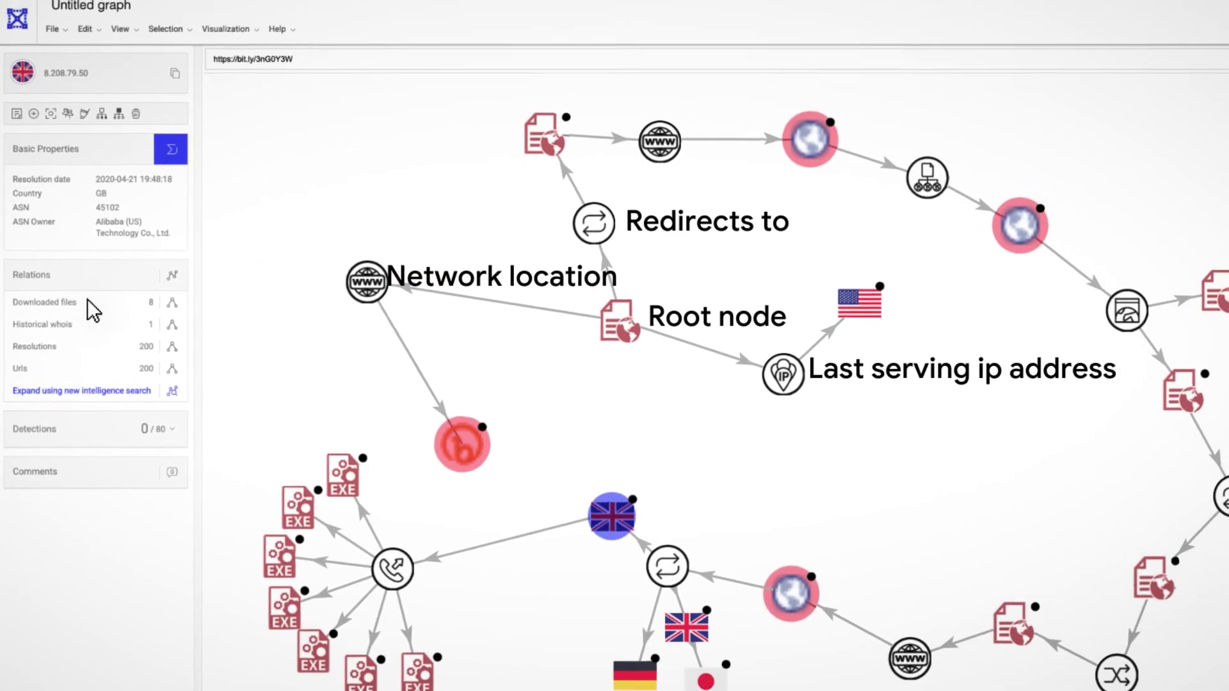
- Turn on URL, domain and relationship name labels from the View menu
{"action": "left_click", "coordinate": [120, 30]}
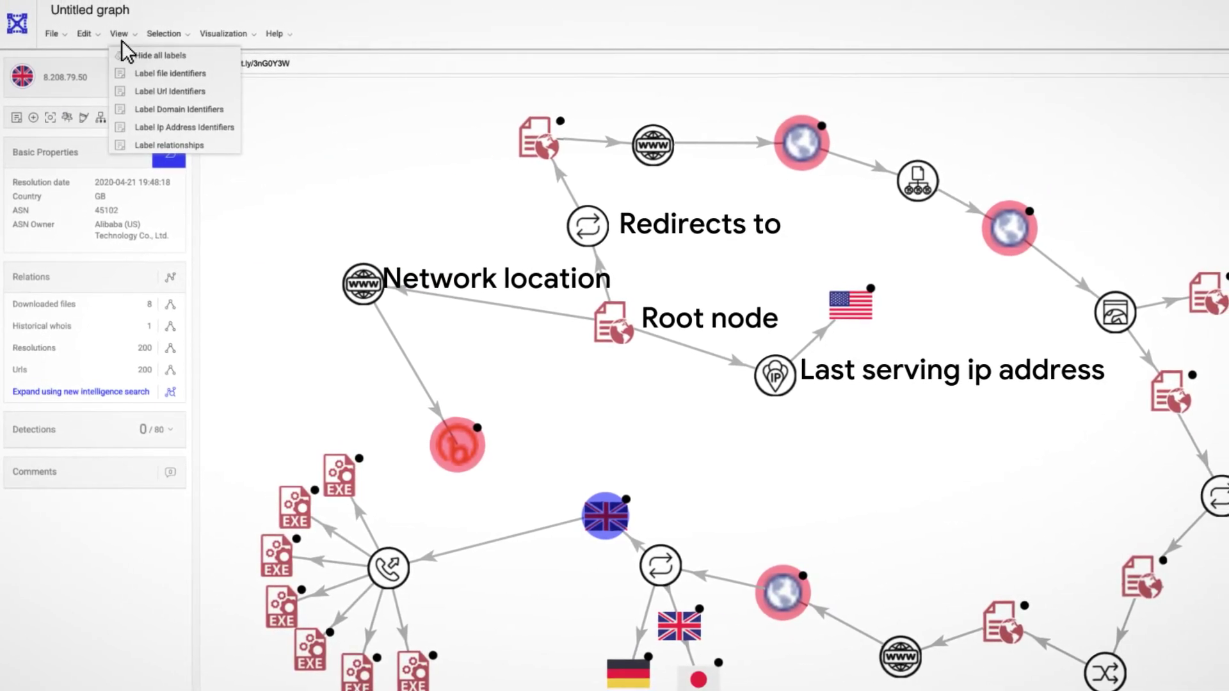
{"action": "left_click", "coordinate": [134, 91]}
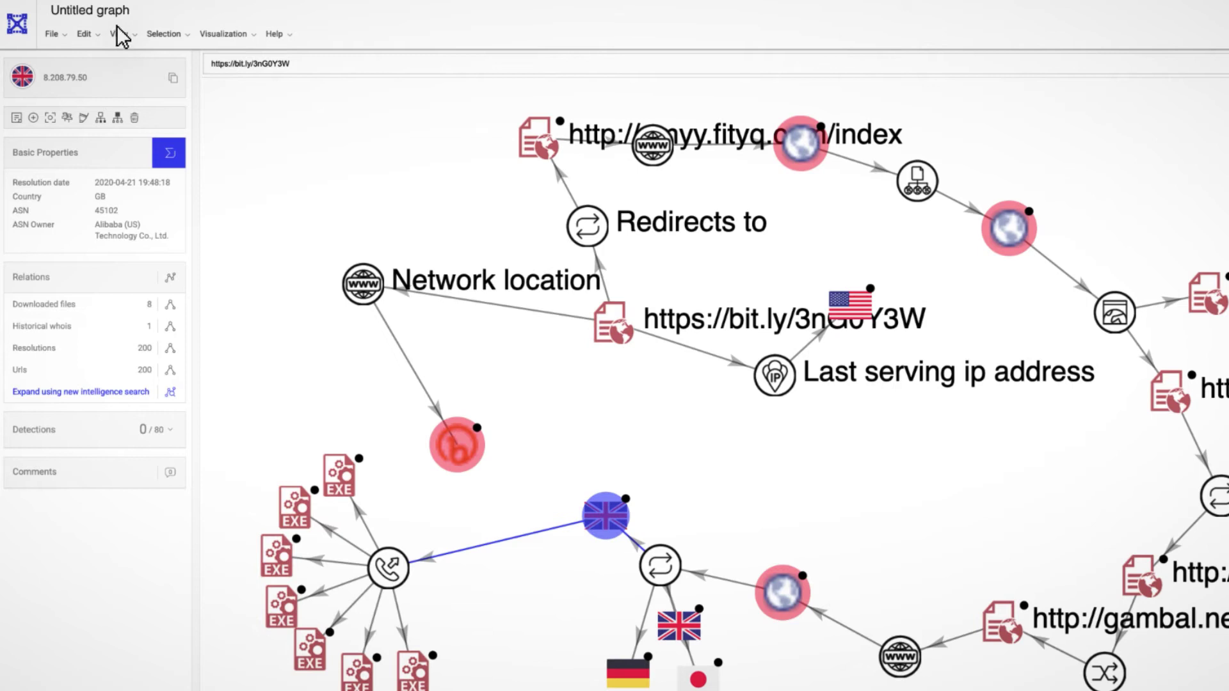
{"action": "left_click", "coordinate": [117, 29]}
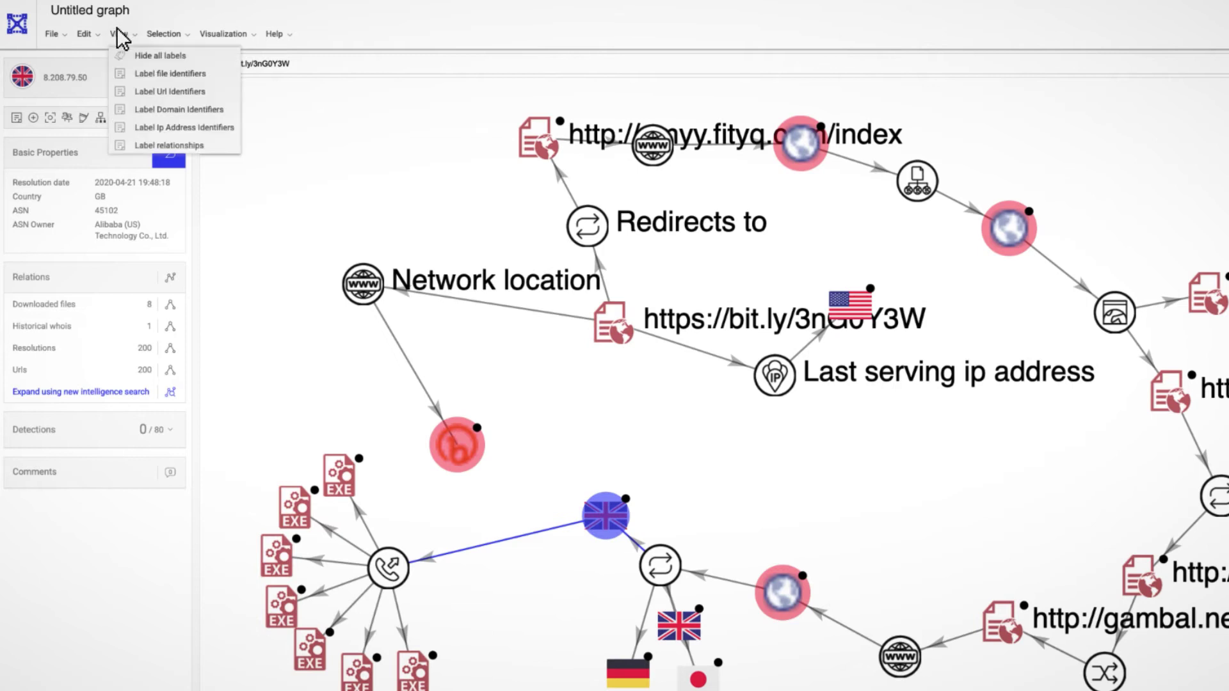
{"action": "left_click", "coordinate": [137, 108]}
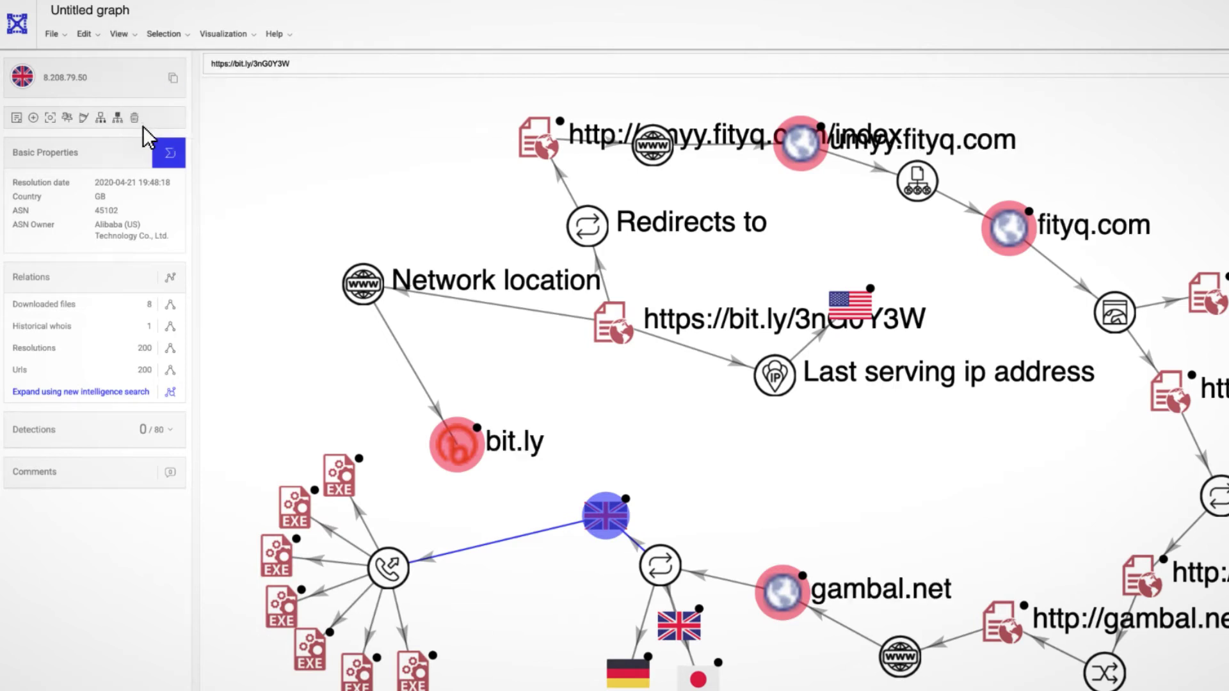
{"action": "left_click", "coordinate": [118, 36]}
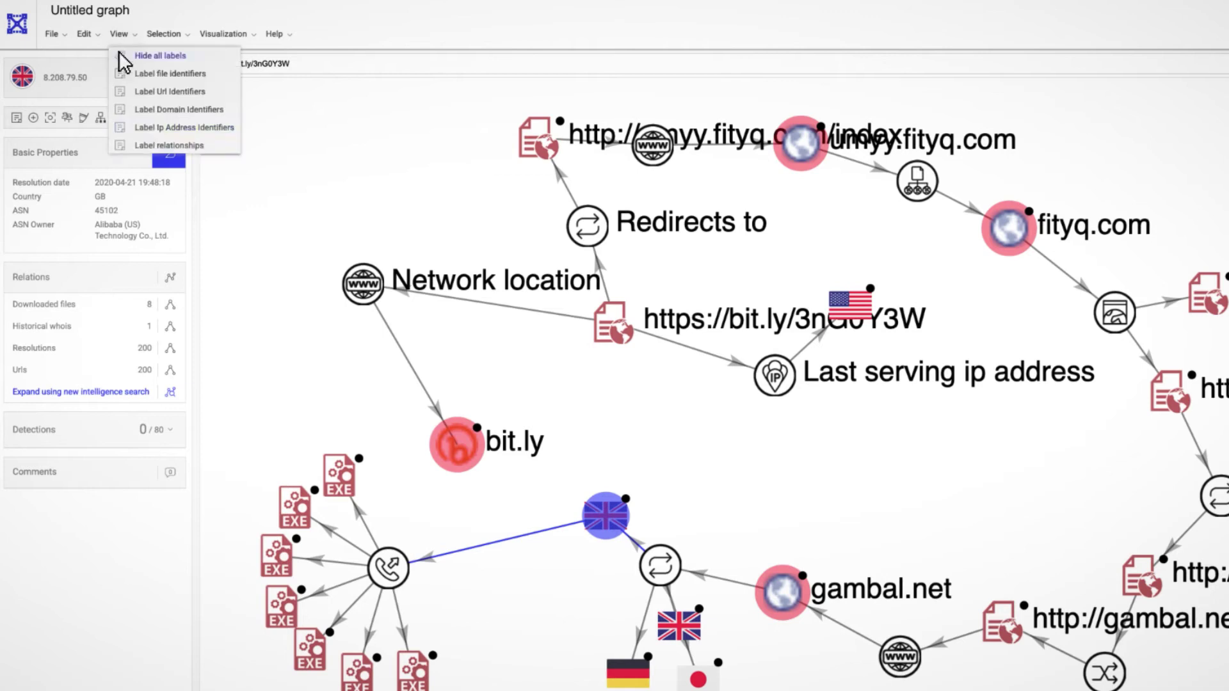
{"action": "left_click", "coordinate": [147, 137]}
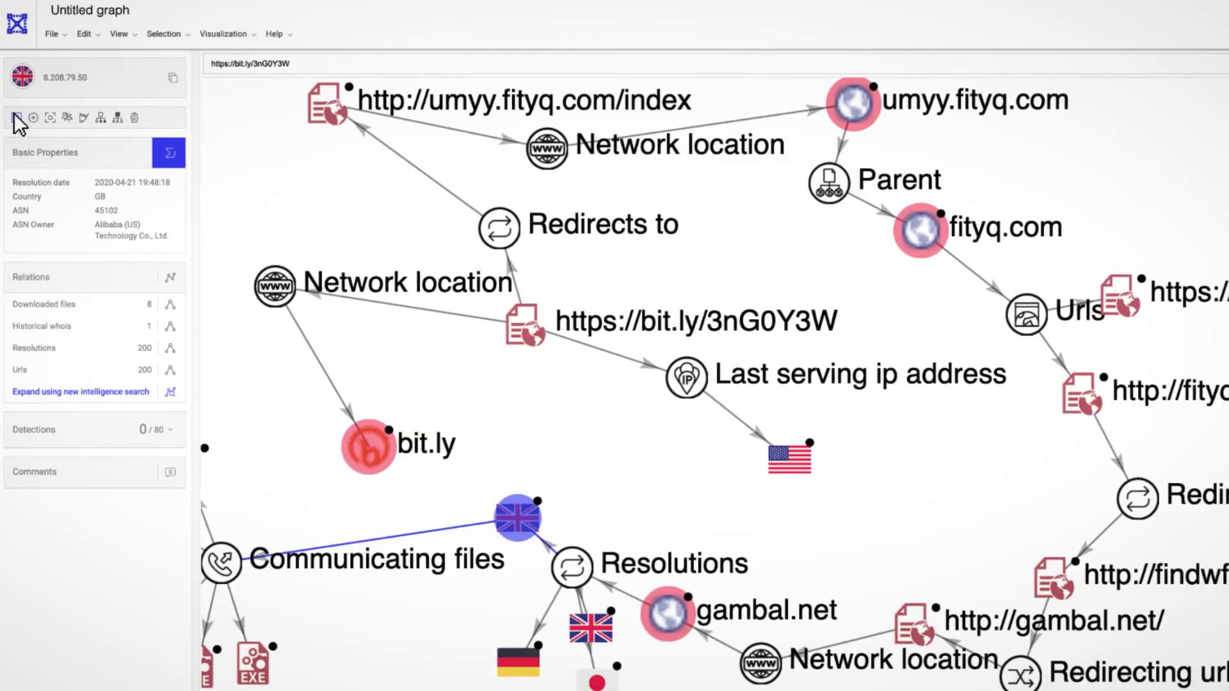
- Give the UK IP node the custom label 8.208.79.50
{"action": "left_click", "coordinate": [17, 118]}
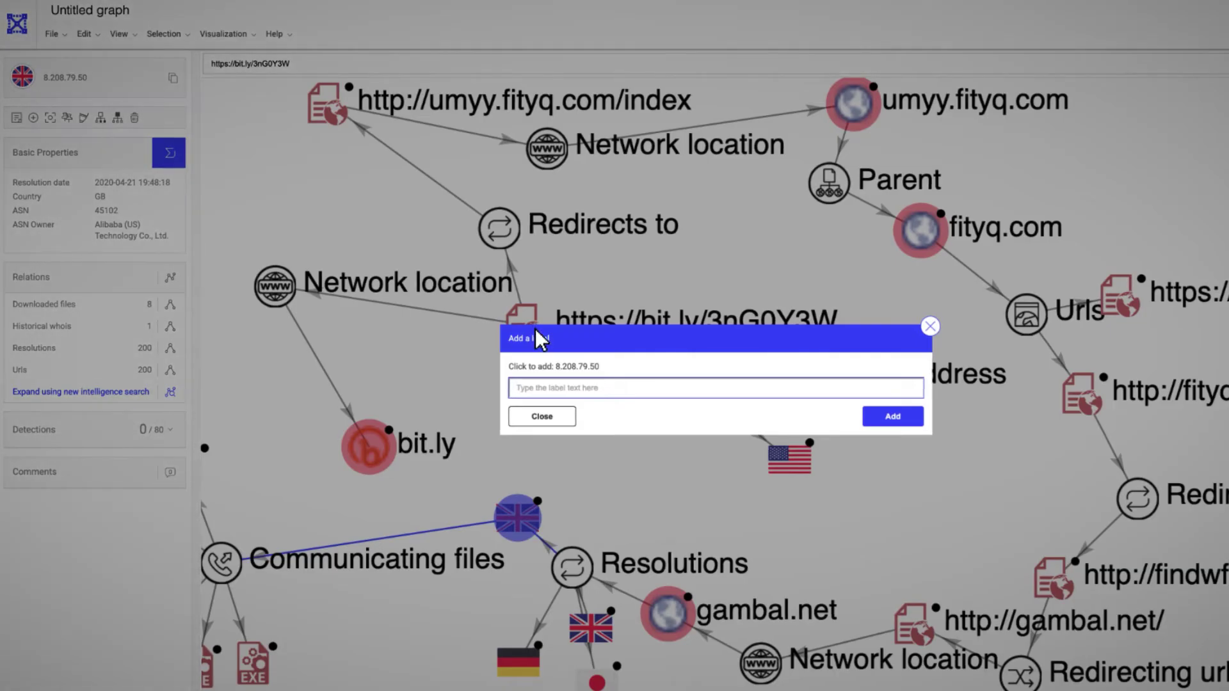
{"action": "left_click", "coordinate": [579, 366]}
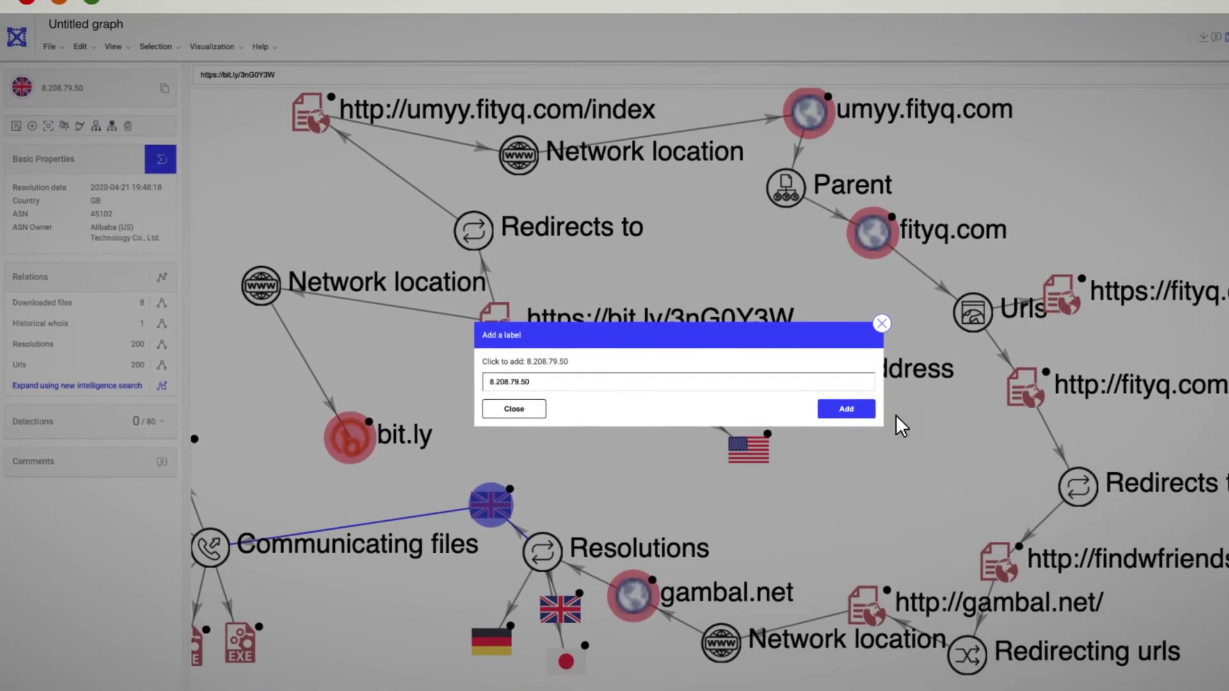
{"action": "left_click", "coordinate": [838, 409]}
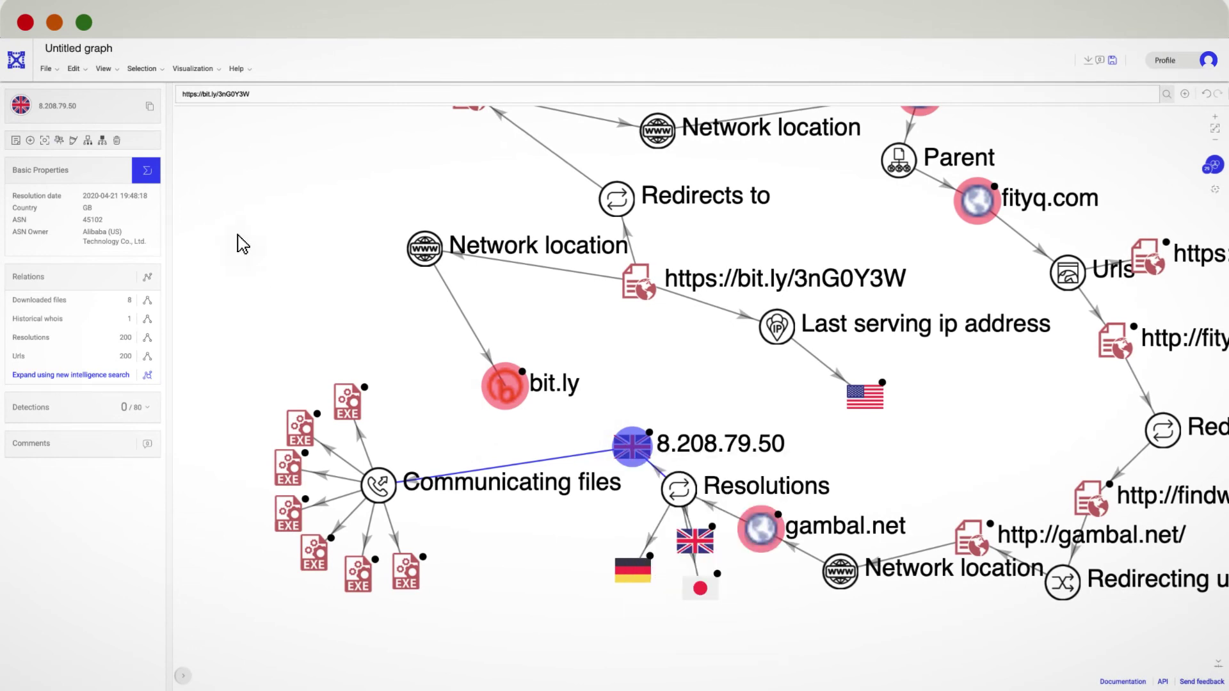
- Align the seven communicating EXE nodes in a vertical column, then deselect them
{"action": "left_click", "coordinate": [88, 140]}
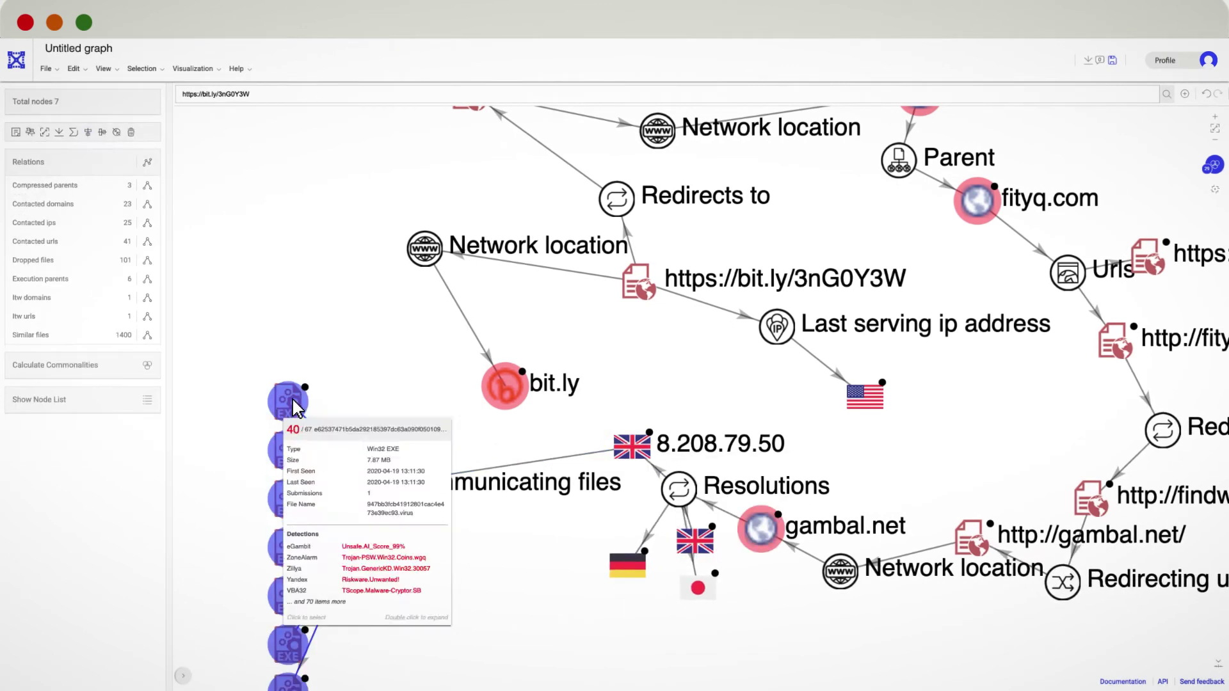
{"action": "left_click_drag", "start_coordinate": [432, 339], "coordinate": [338, 406]}
{"action": "left_click", "coordinate": [537, 424]}
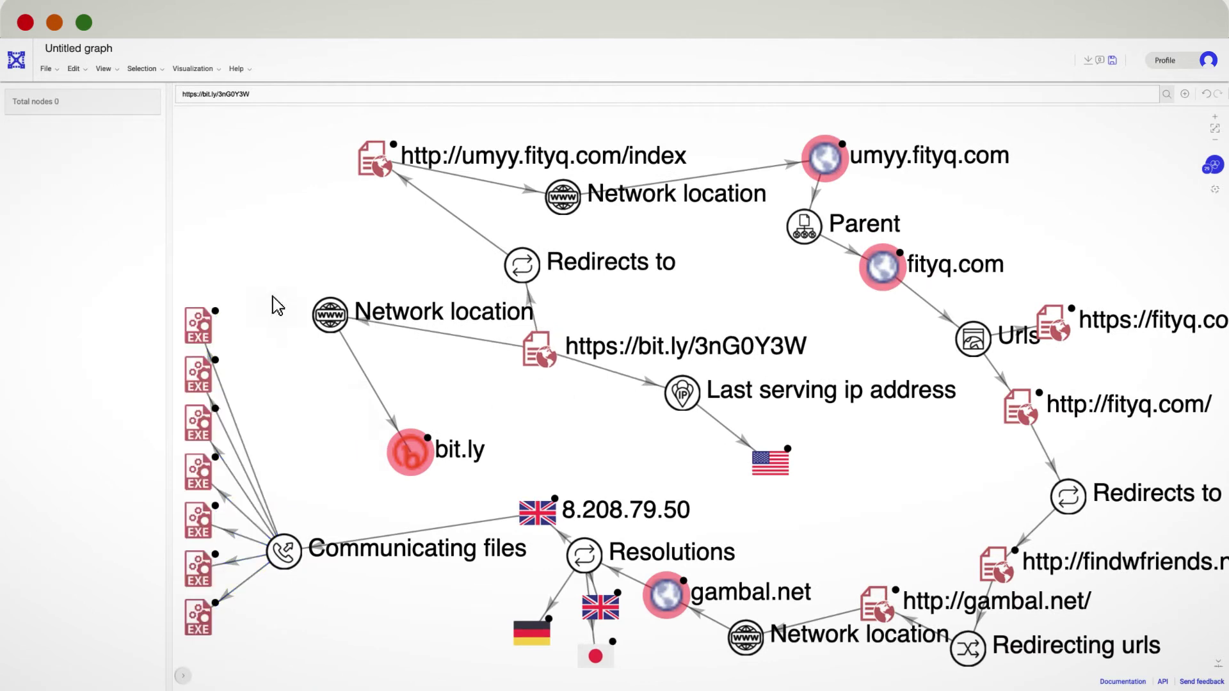
- Rename the graph from 'Untitled graph' to 'GraphVideo' and save it
{"action": "left_click", "coordinate": [51, 70]}
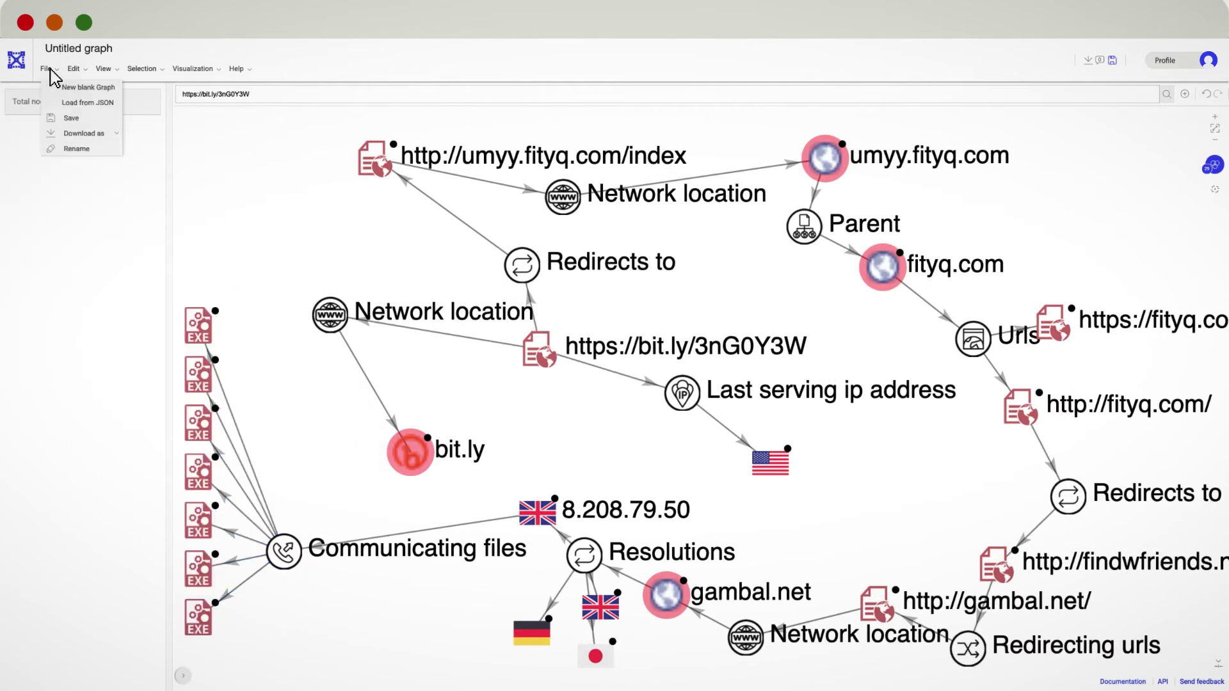
{"action": "left_click", "coordinate": [76, 150]}
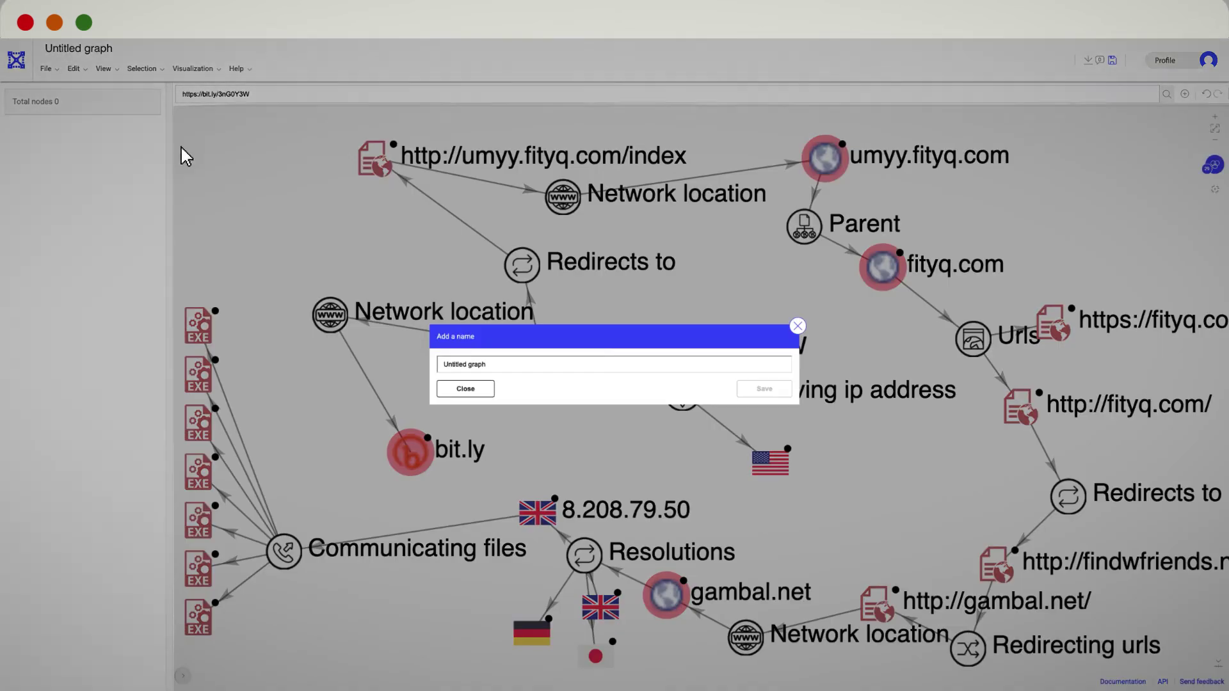
{"action": "triple_click", "coordinate": [517, 364]}
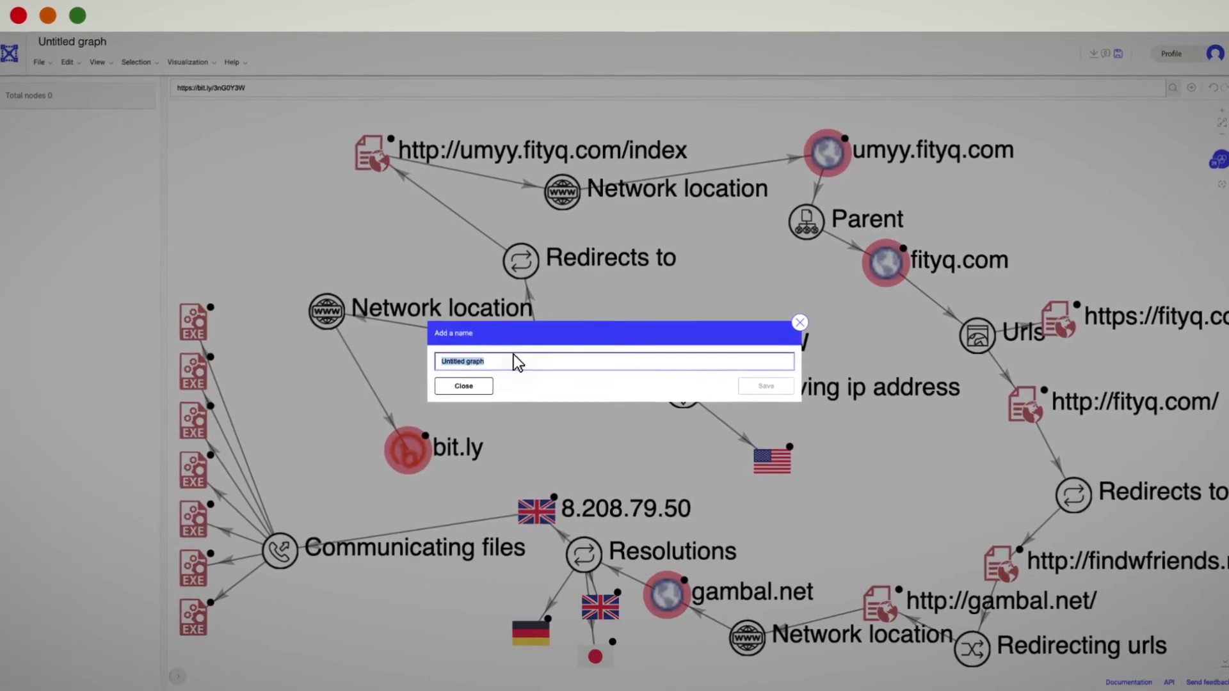
{"action": "type", "text": "GraphVideo"}
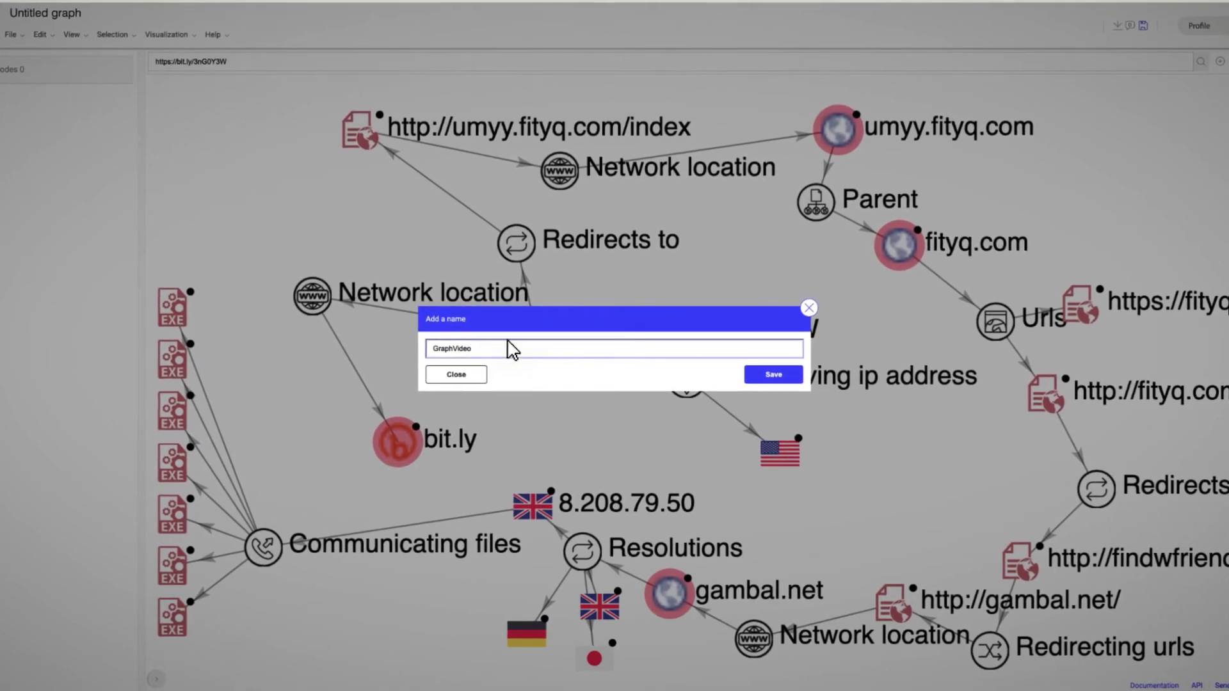
{"action": "left_click", "coordinate": [765, 379]}
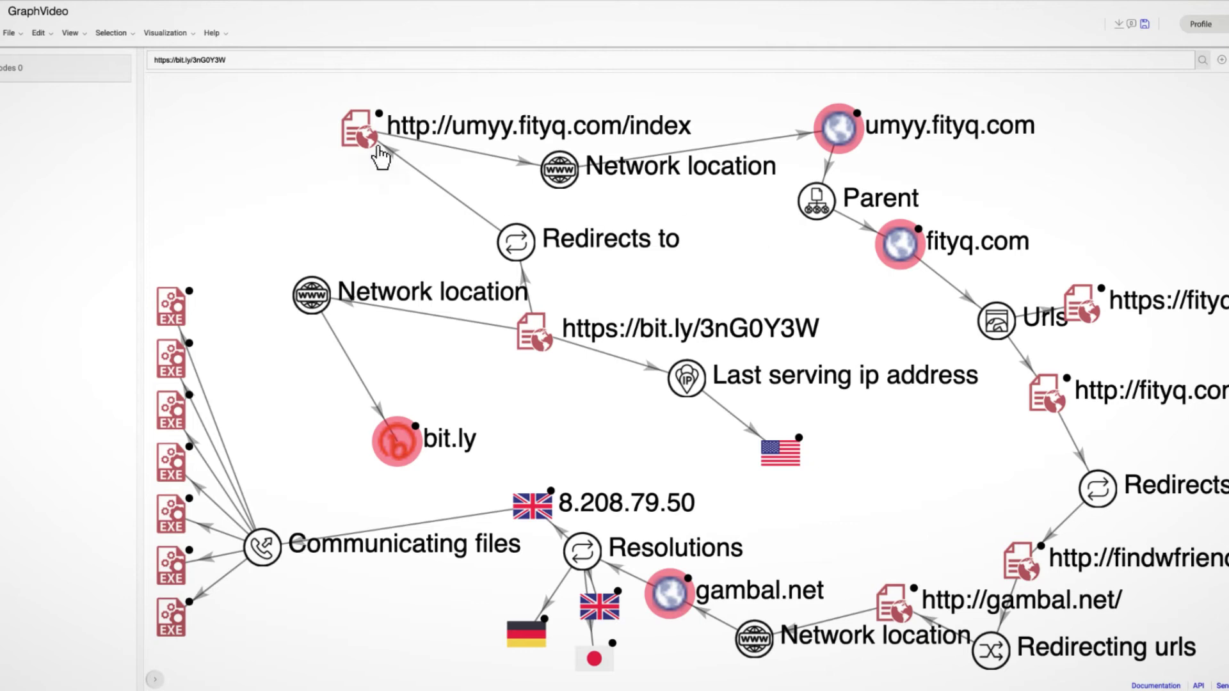
{"action": "left_click", "coordinate": [37, 35]}
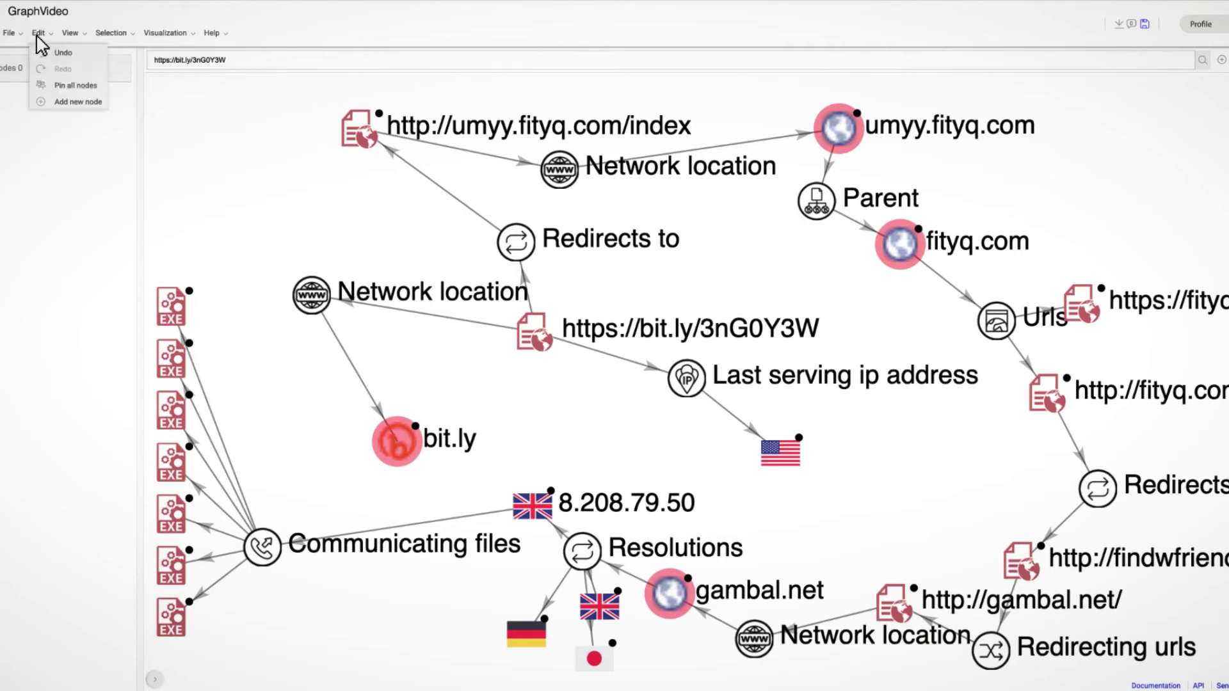
{"action": "left_click", "coordinate": [71, 35]}
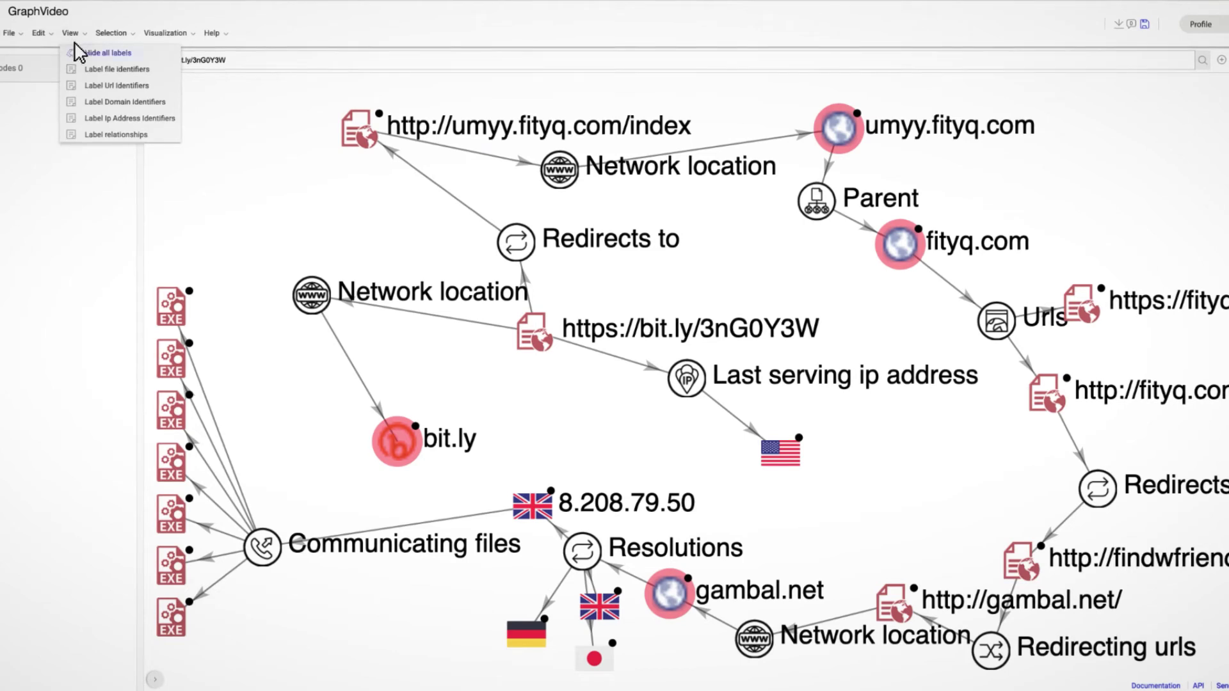
{"action": "left_click", "coordinate": [77, 51]}
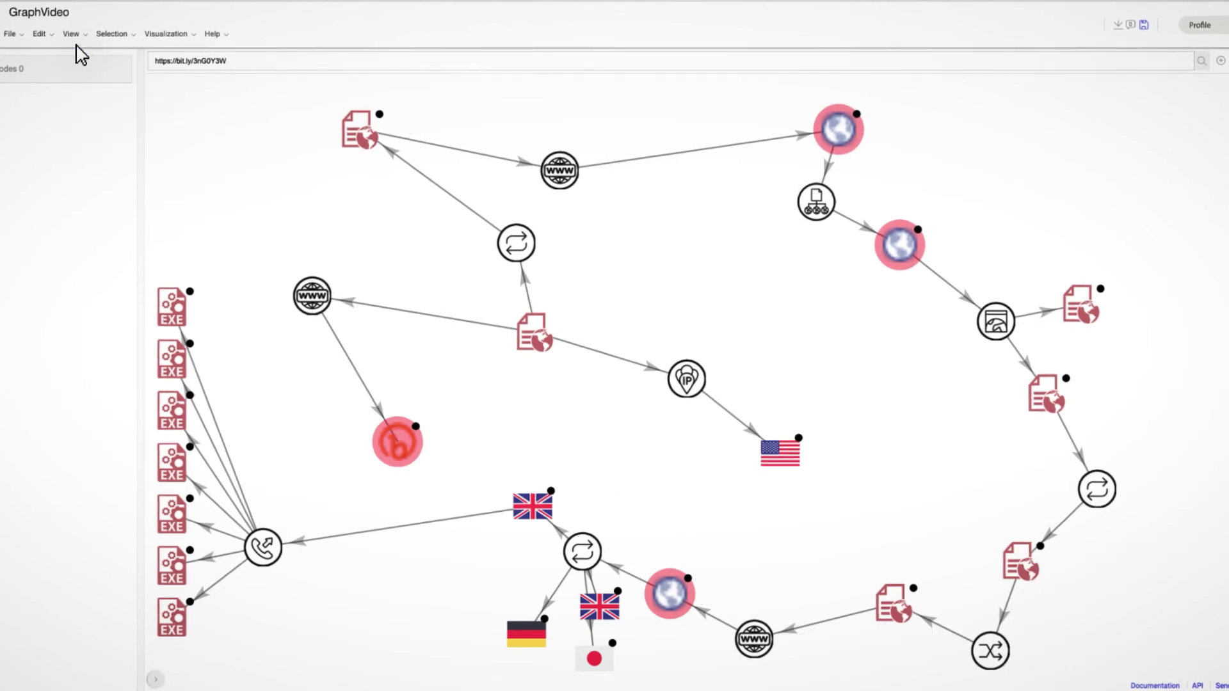
{"action": "left_click", "coordinate": [77, 40]}
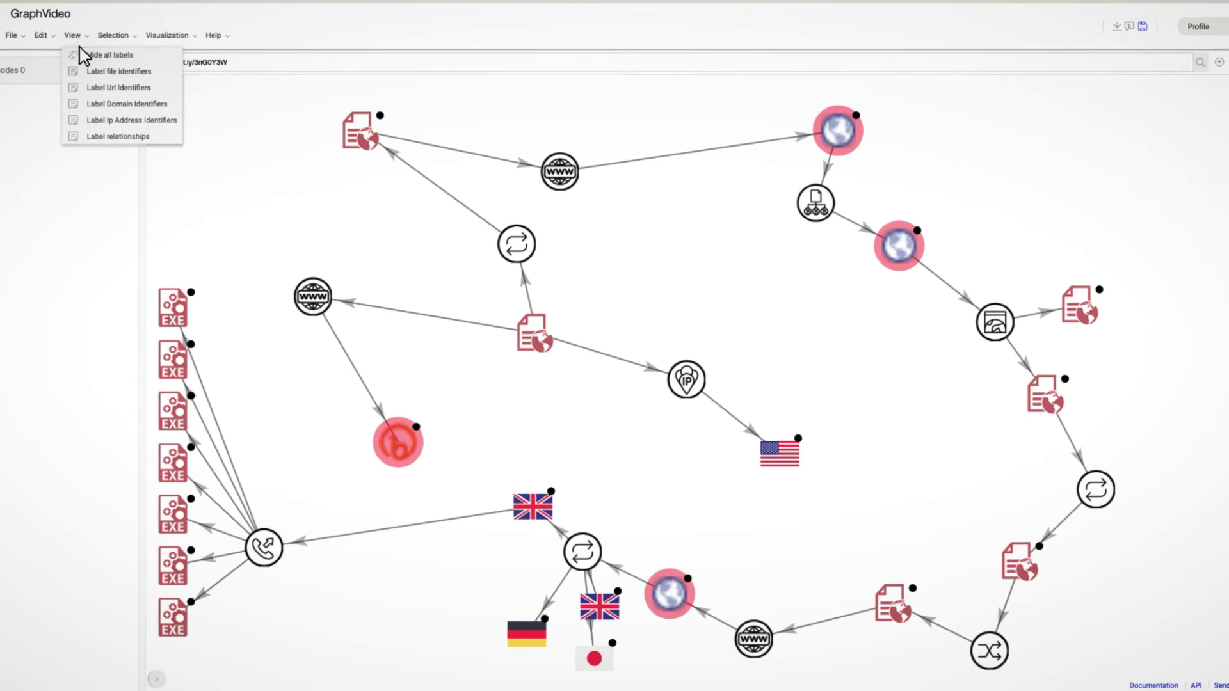
{"action": "left_click", "coordinate": [83, 55]}
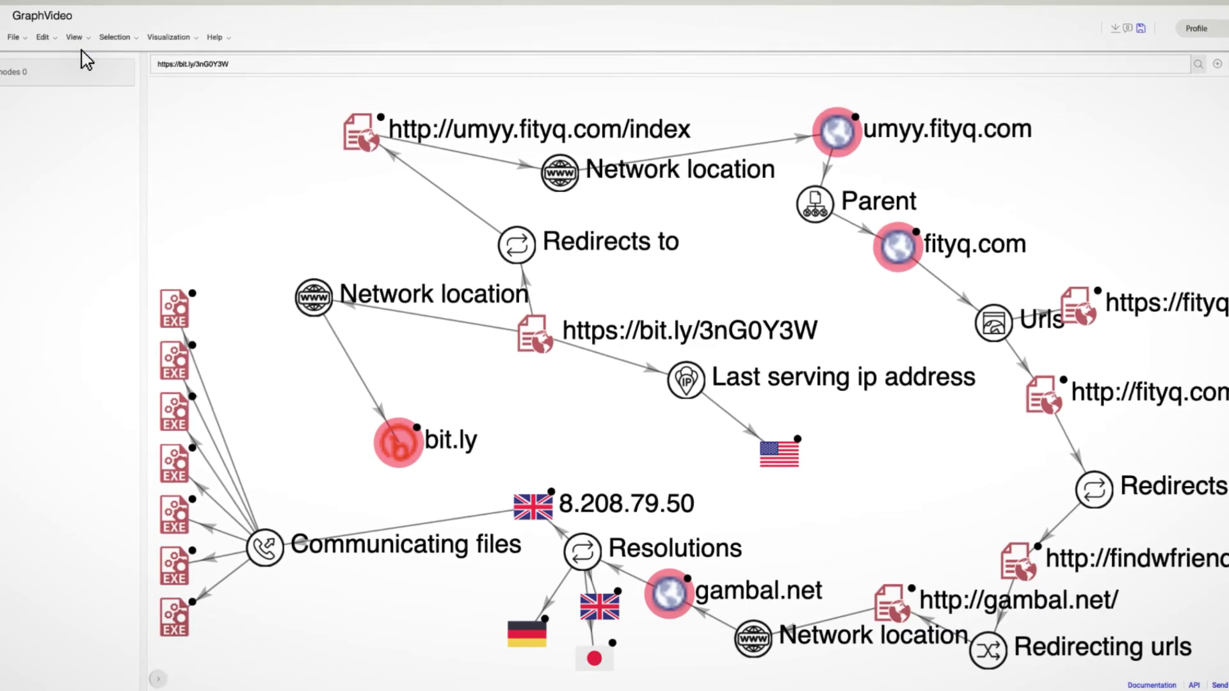
- Select all seven EXE file nodes to list their combined relations, including 23 contacted domains and 25 IPs
{"action": "left_click", "coordinate": [114, 39]}
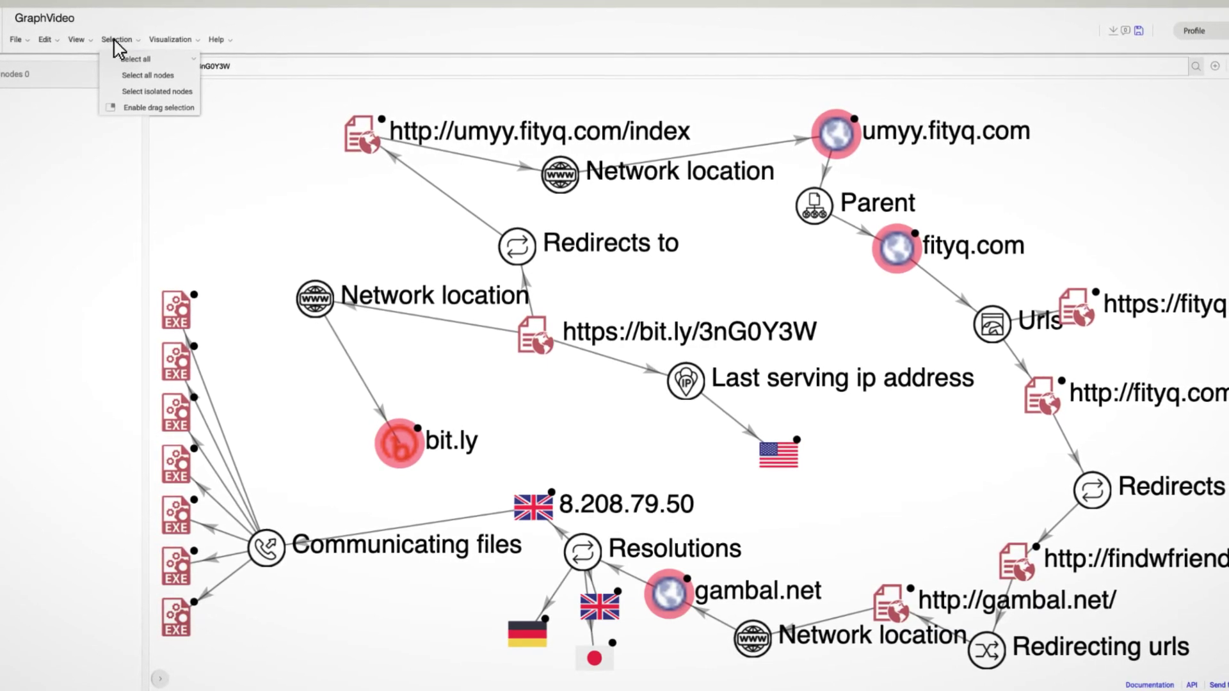
{"action": "mouse_move", "coordinate": [159, 58]}
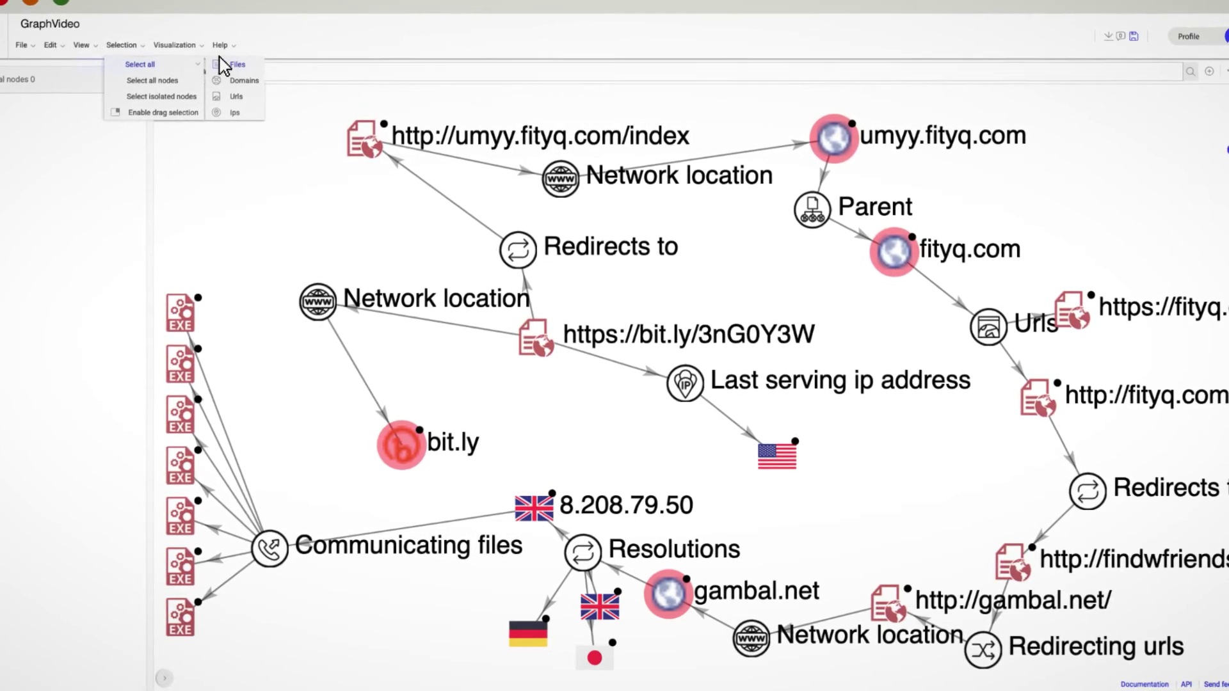
{"action": "left_click", "coordinate": [221, 63]}
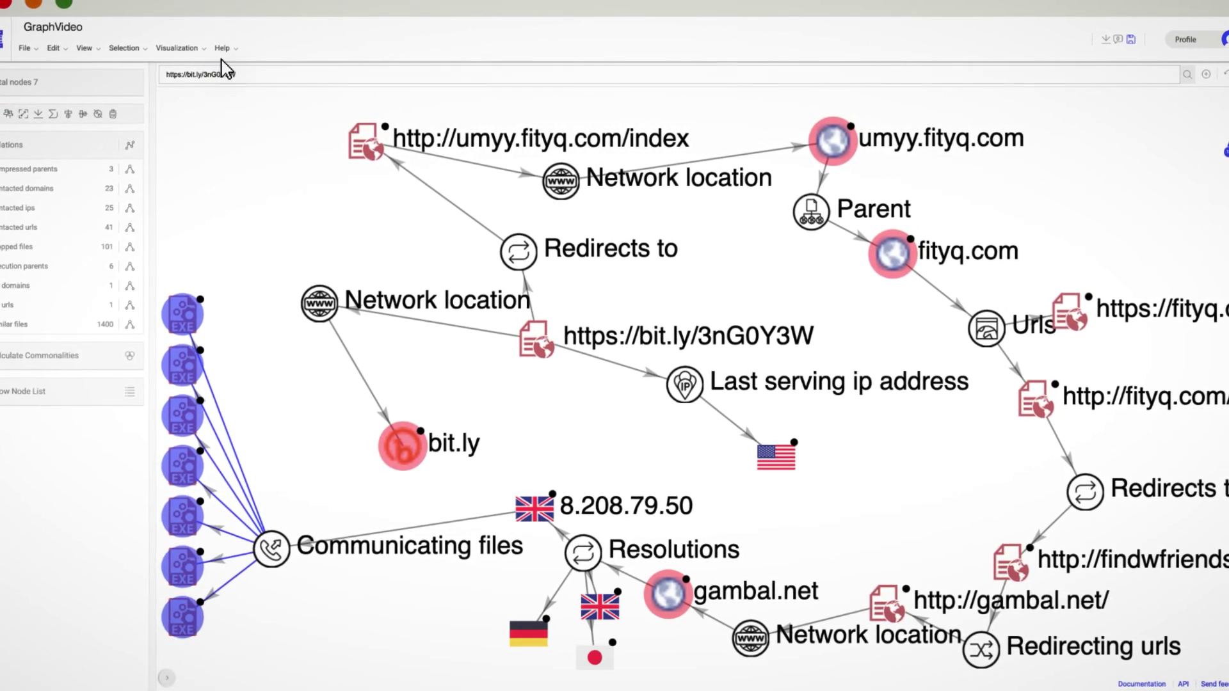
{"action": "left_click", "coordinate": [182, 50]}
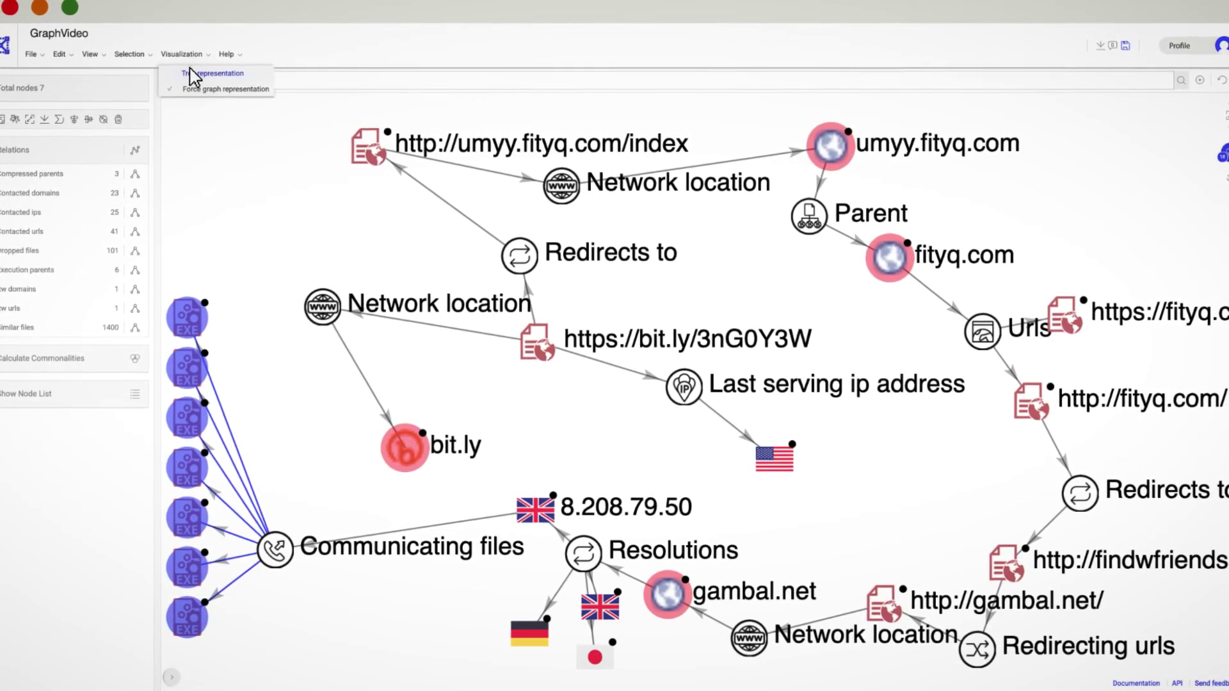
{"action": "left_click", "coordinate": [192, 75]}
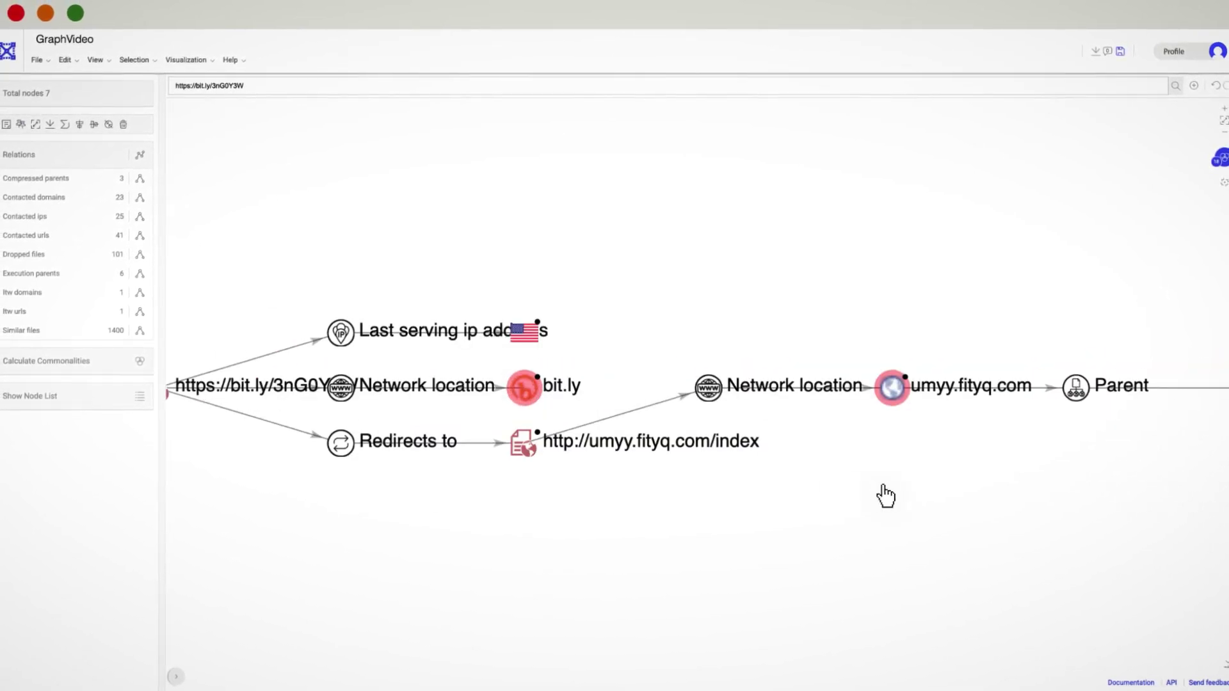
{"action": "left_click_drag", "start_coordinate": [885, 496], "coordinate": [513, 494]}
{"action": "mouse_move", "coordinate": [1037, 486]}
{"action": "left_mouse_down"}
{"action": "mouse_move", "coordinate": [916, 496]}
{"action": "mouse_move", "coordinate": [574, 490]}
{"action": "left_mouse_up"}
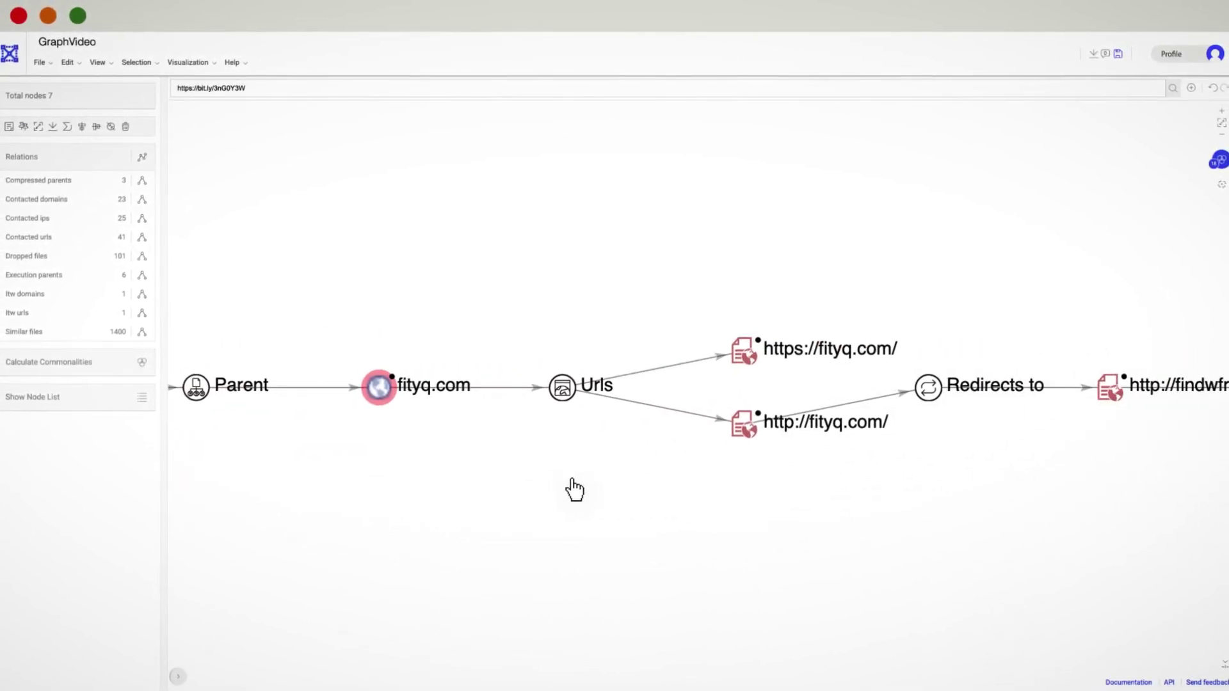
{"action": "left_click_drag", "start_coordinate": [1037, 497], "coordinate": [529, 497]}
{"action": "left_click_drag", "start_coordinate": [973, 493], "coordinate": [502, 497]}
{"action": "left_click_drag", "start_coordinate": [1020, 482], "coordinate": [448, 480]}
{"action": "scroll", "coordinate": [286, 463], "scroll_direction": "down", "scroll_amount": 2}
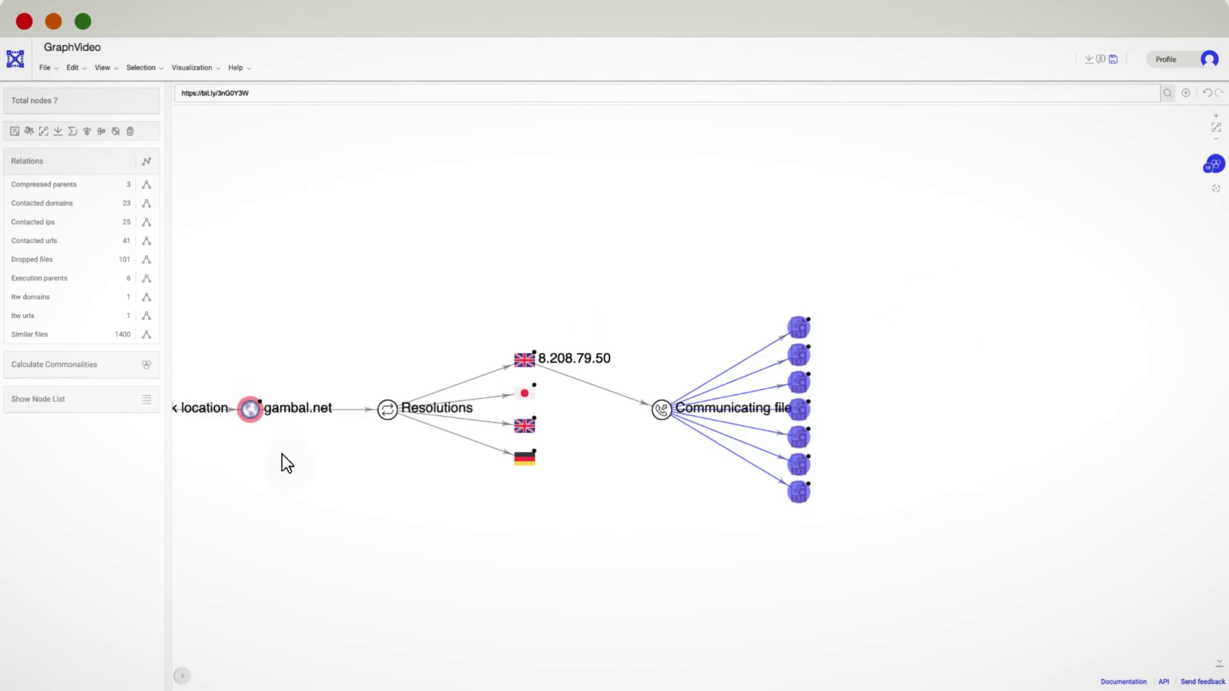
{"action": "left_click", "coordinate": [1218, 128]}
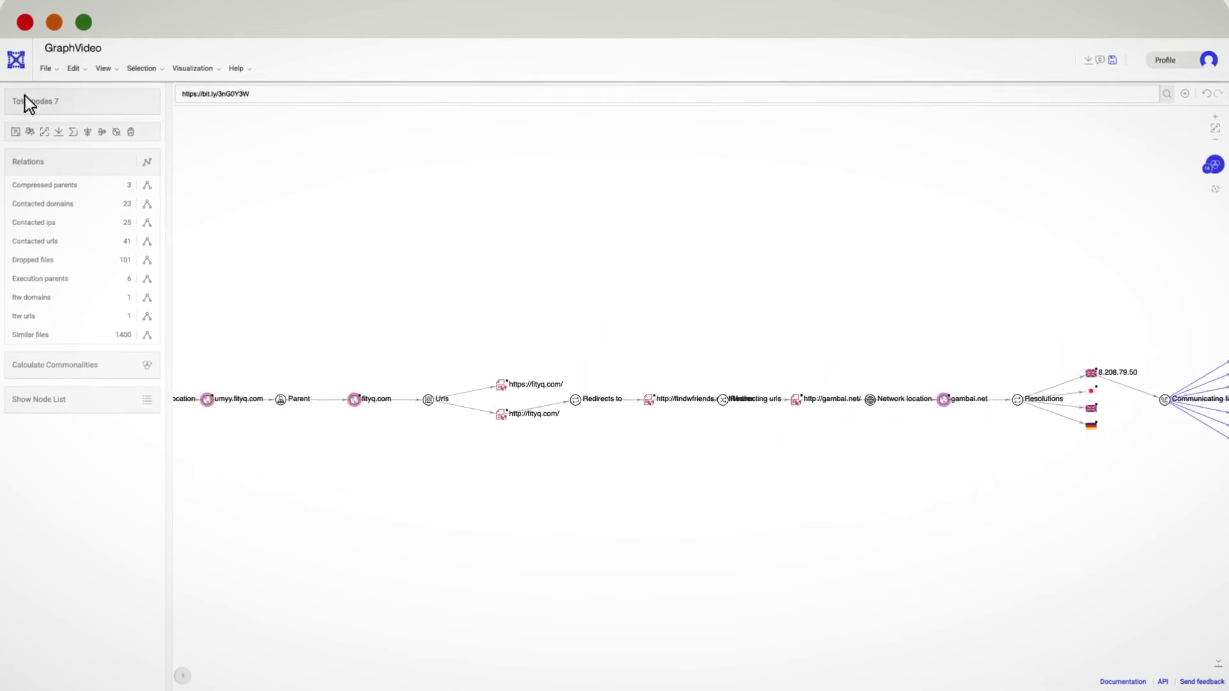
{"action": "left_click", "coordinate": [199, 102]}
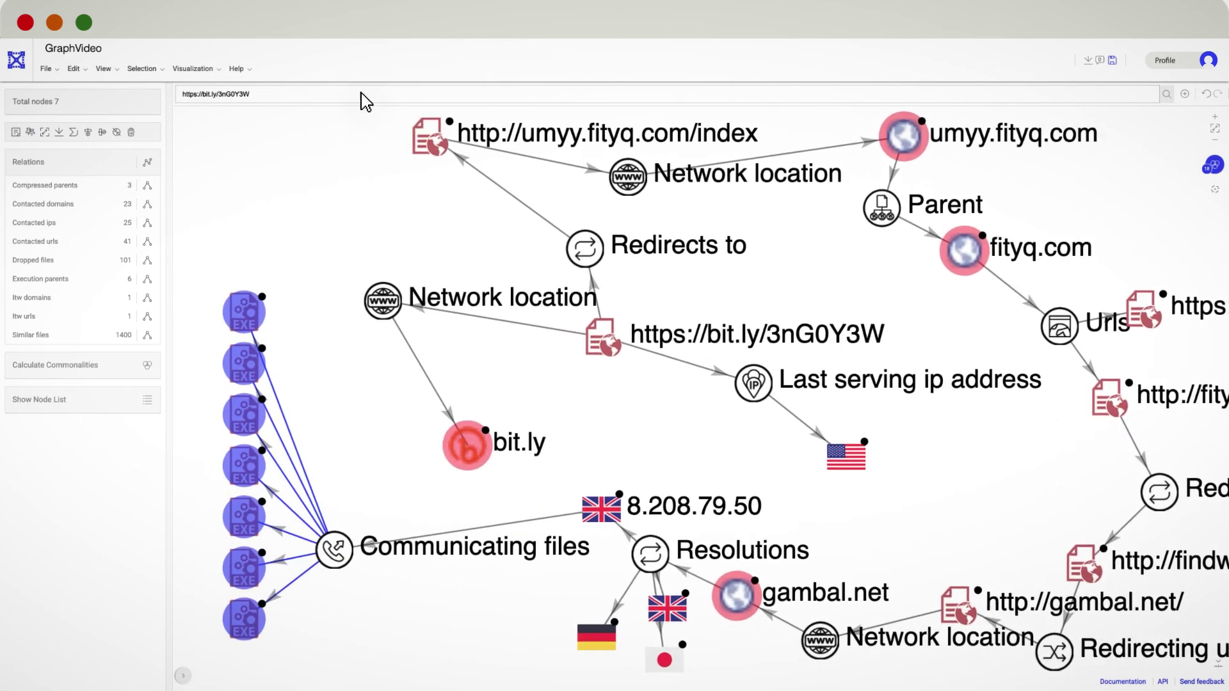
- Select only the top EXE node to show its details: 7.87 MB Win32 EXE, 40/67 detections
{"action": "left_click", "coordinate": [385, 429]}
{"action": "left_click", "coordinate": [242, 303]}
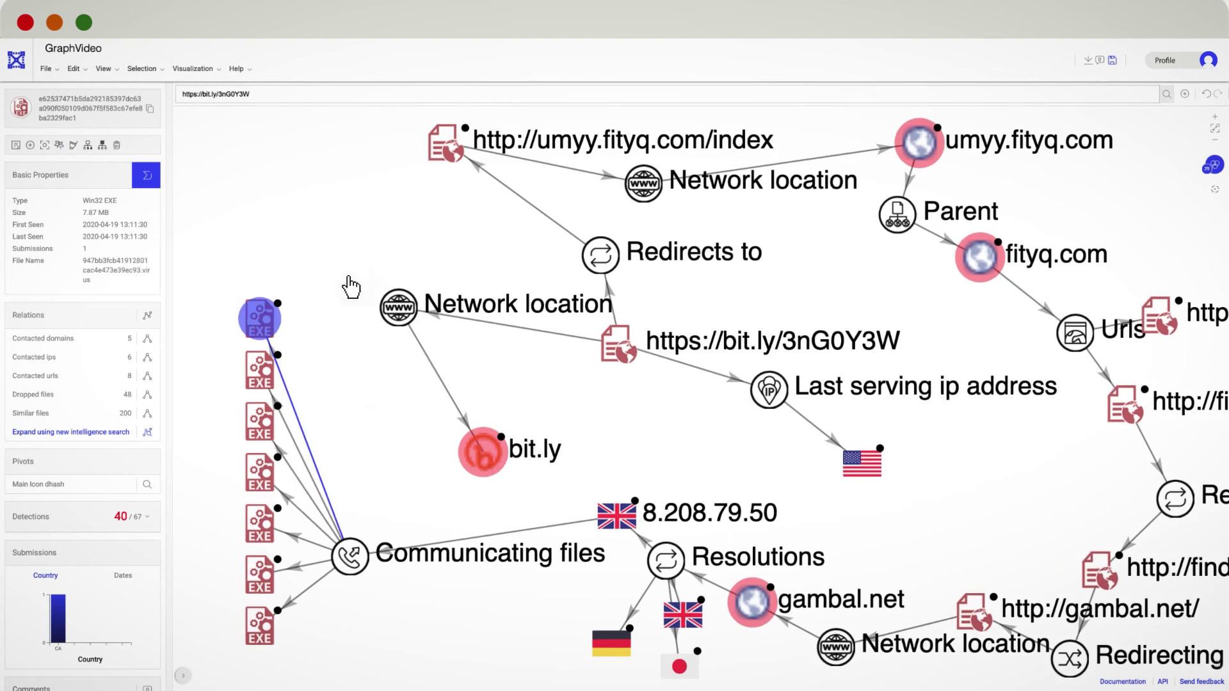
{"action": "left_click", "coordinate": [79, 433]}
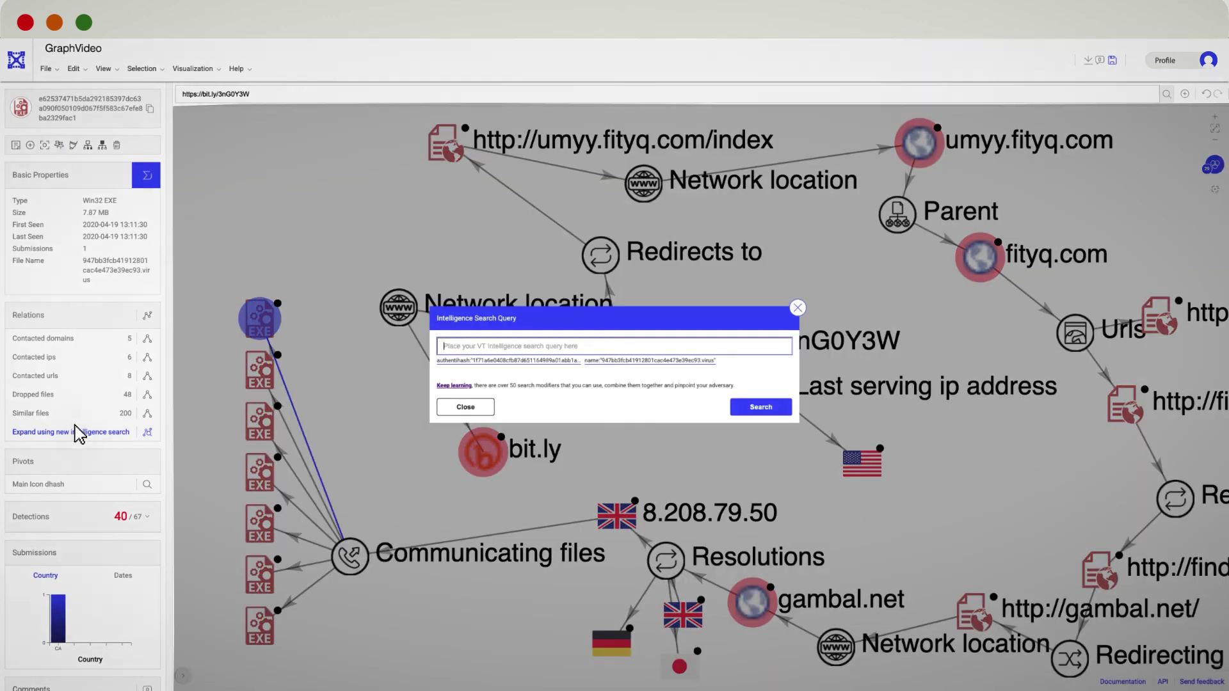
{"action": "left_click", "coordinate": [466, 407]}
{"action": "right_click", "coordinate": [268, 327]}
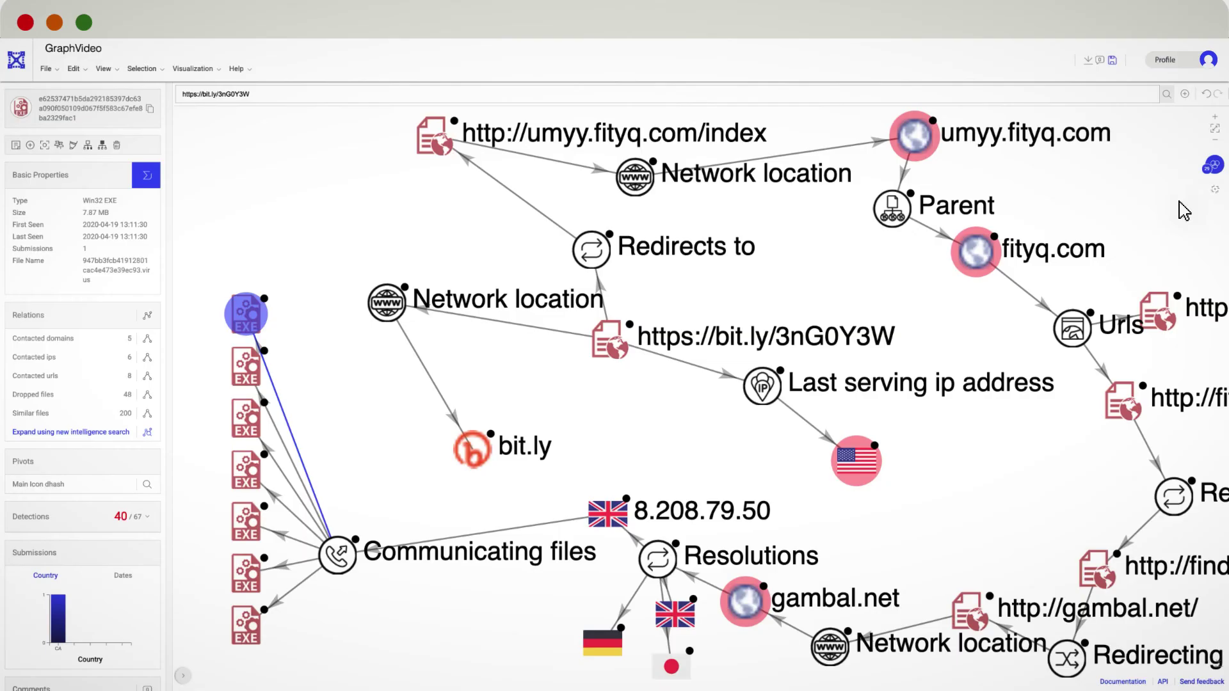
{"action": "left_click", "coordinate": [1211, 192]}
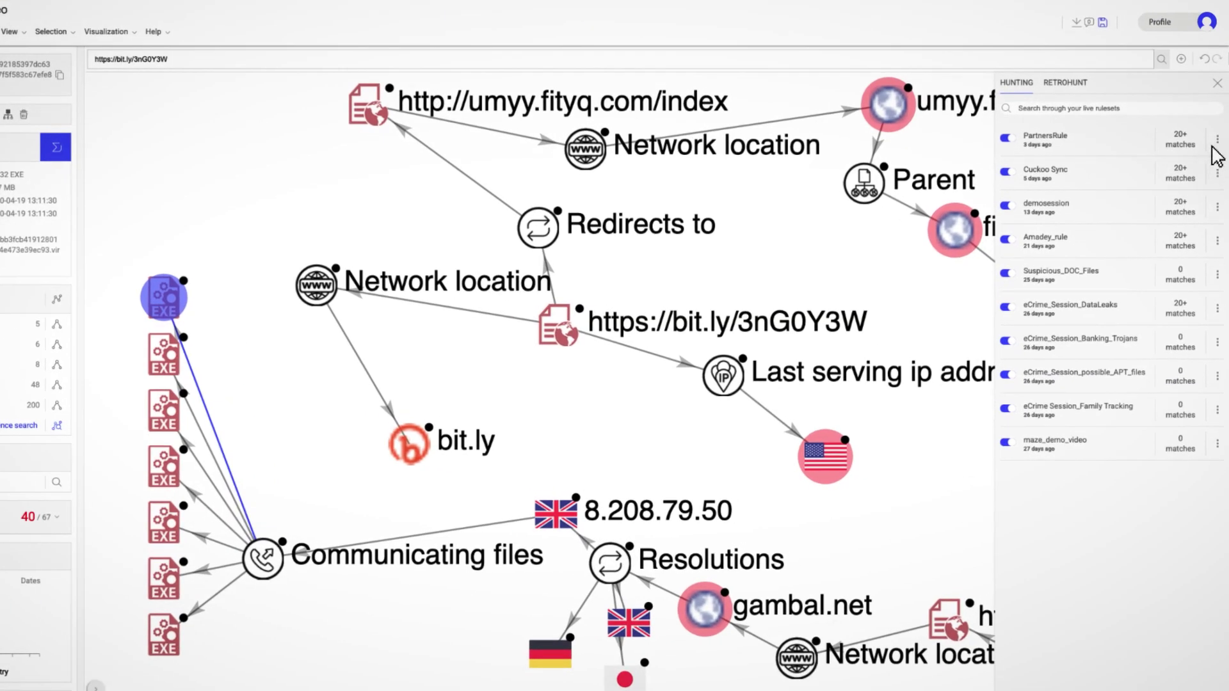
{"action": "left_click", "coordinate": [1216, 141]}
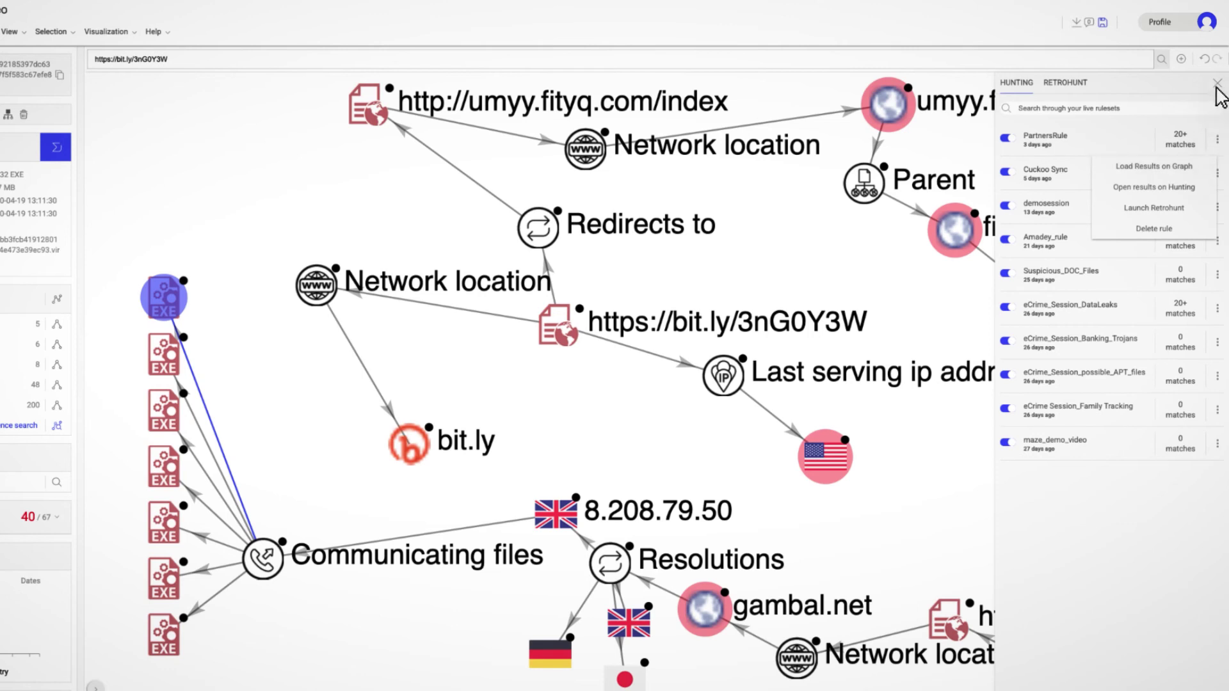
{"action": "left_click", "coordinate": [1217, 85]}
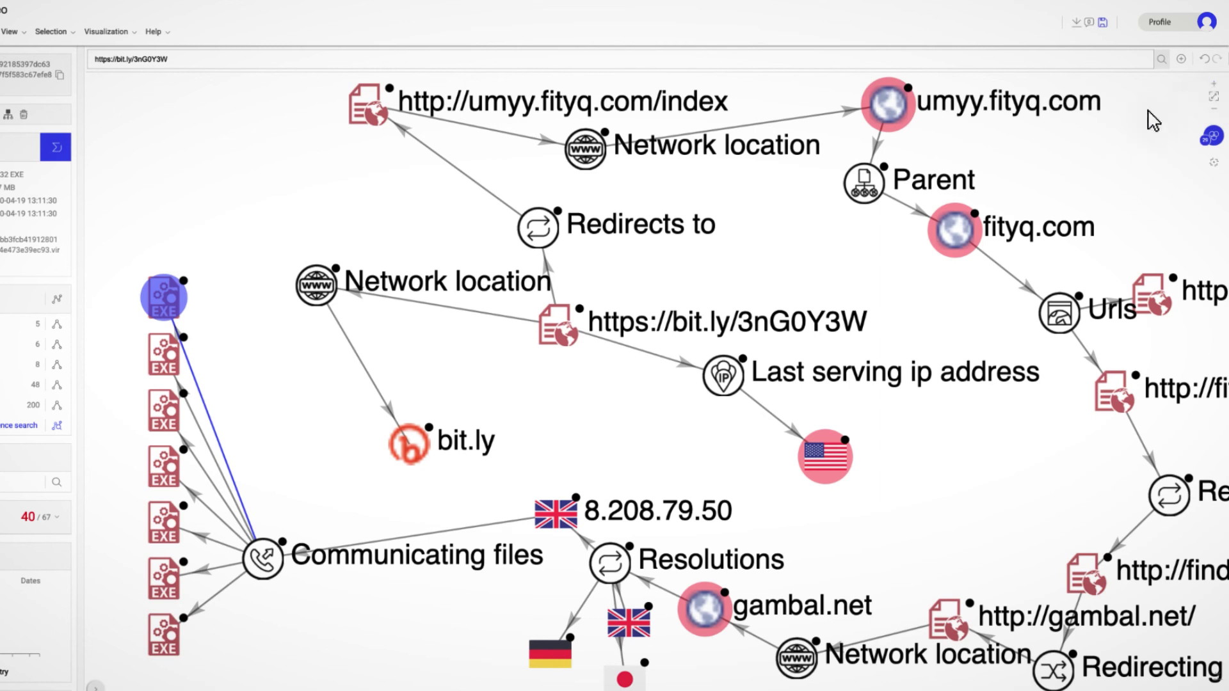
- Select all seven file nodes and calculate their commonalities
{"action": "left_click", "coordinate": [52, 32]}
{"action": "mouse_move", "coordinate": [77, 52]}
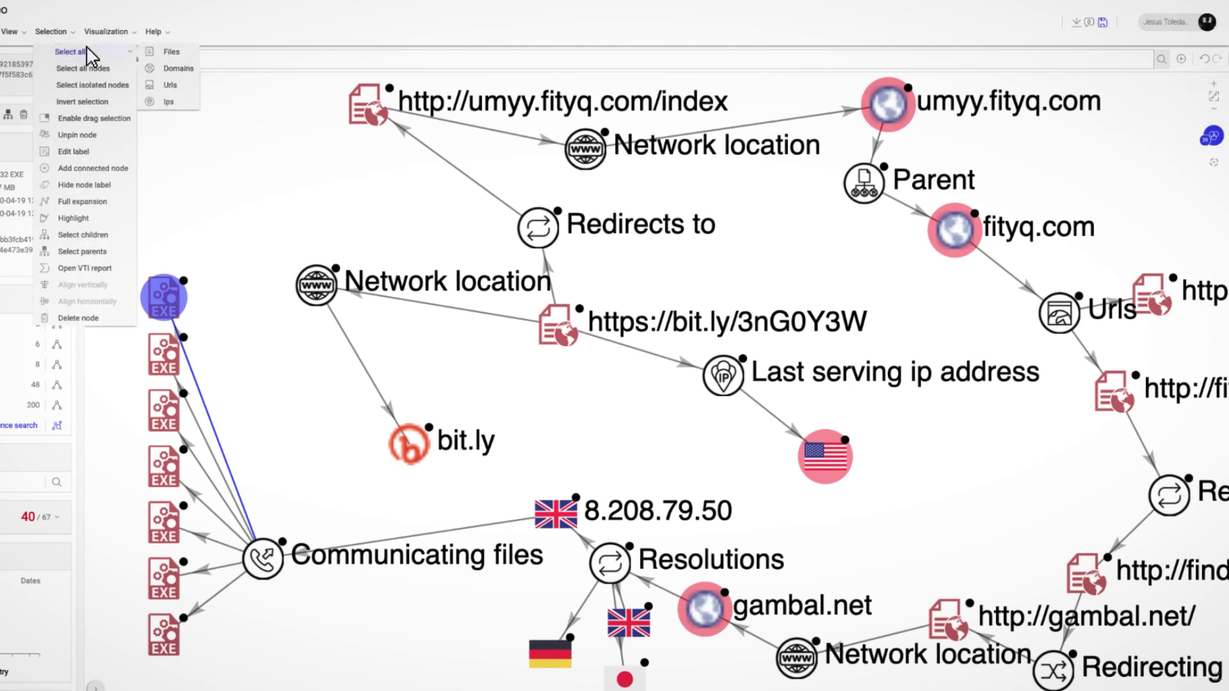
{"action": "left_click", "coordinate": [156, 46]}
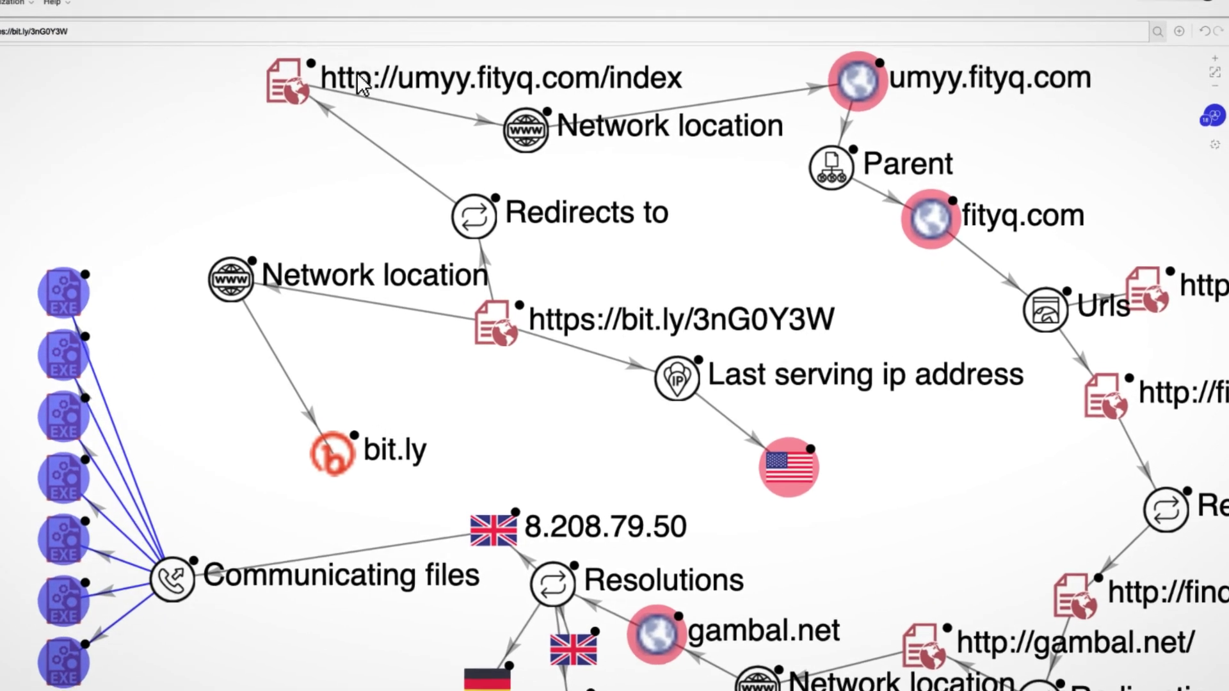
{"action": "left_click", "coordinate": [1214, 106]}
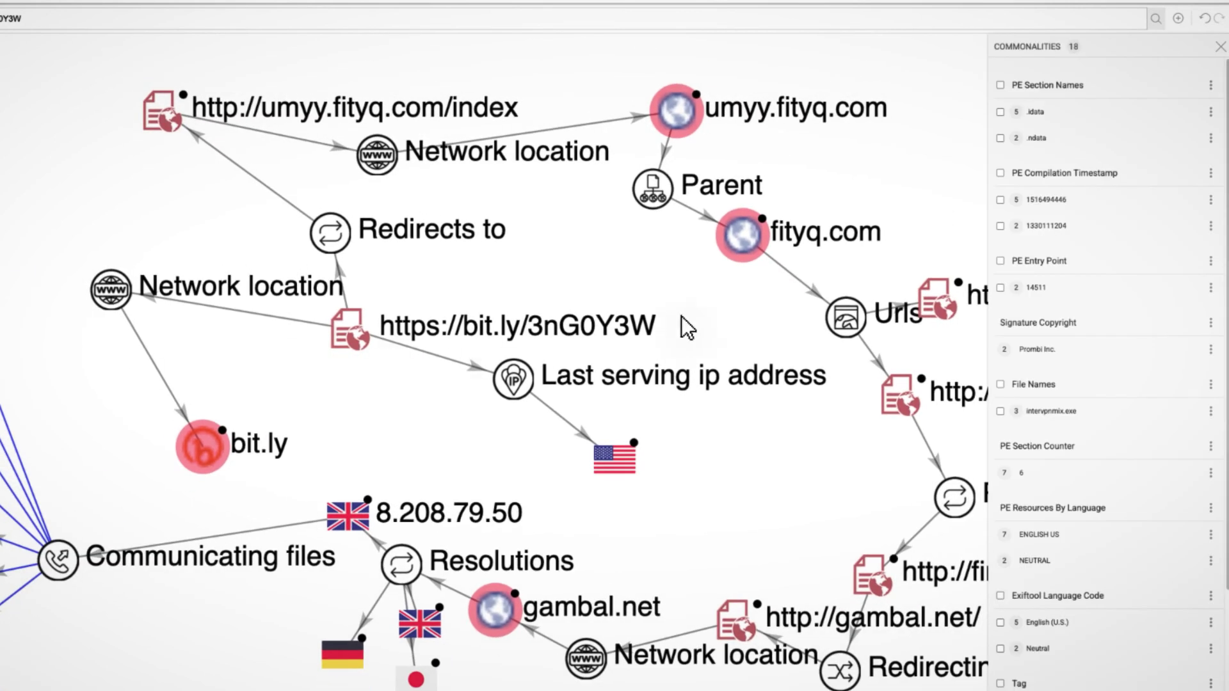
{"action": "left_click", "coordinate": [1000, 111]}
{"action": "left_click", "coordinate": [1000, 199]}
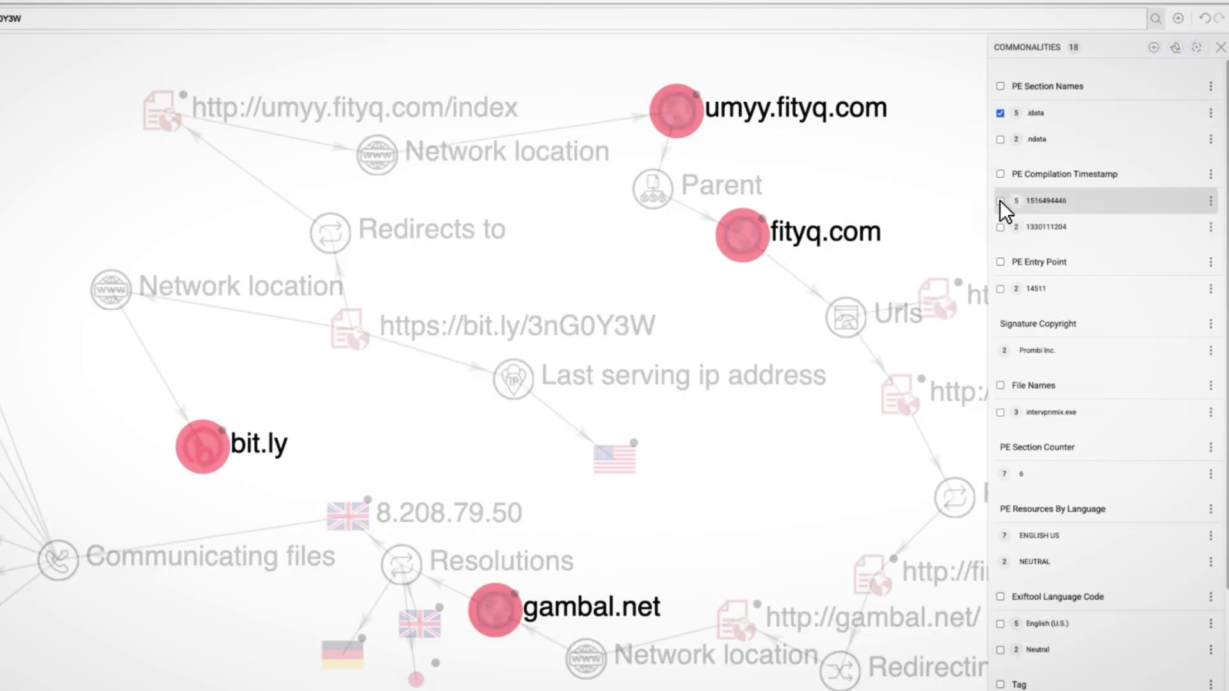
{"action": "scroll", "coordinate": [1050, 551], "scroll_direction": "down", "scroll_amount": 2}
{"action": "left_click", "coordinate": [1001, 512]}
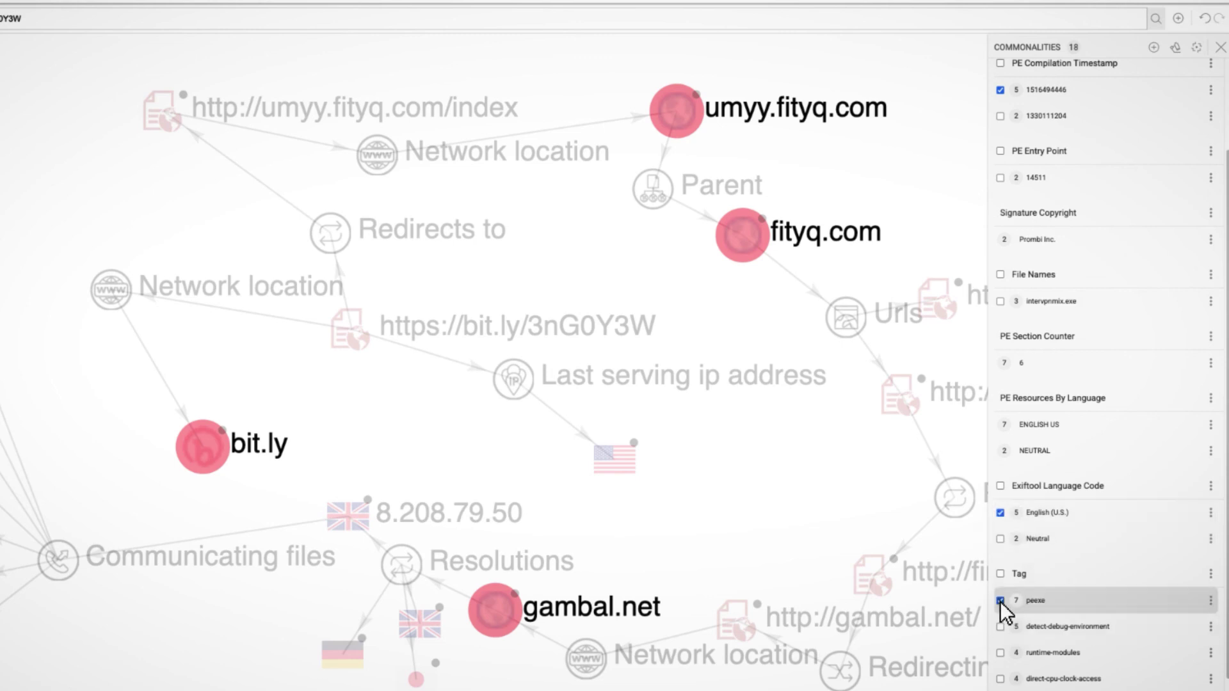
{"action": "left_click", "coordinate": [1000, 601]}
{"action": "left_click", "coordinate": [1000, 626]}
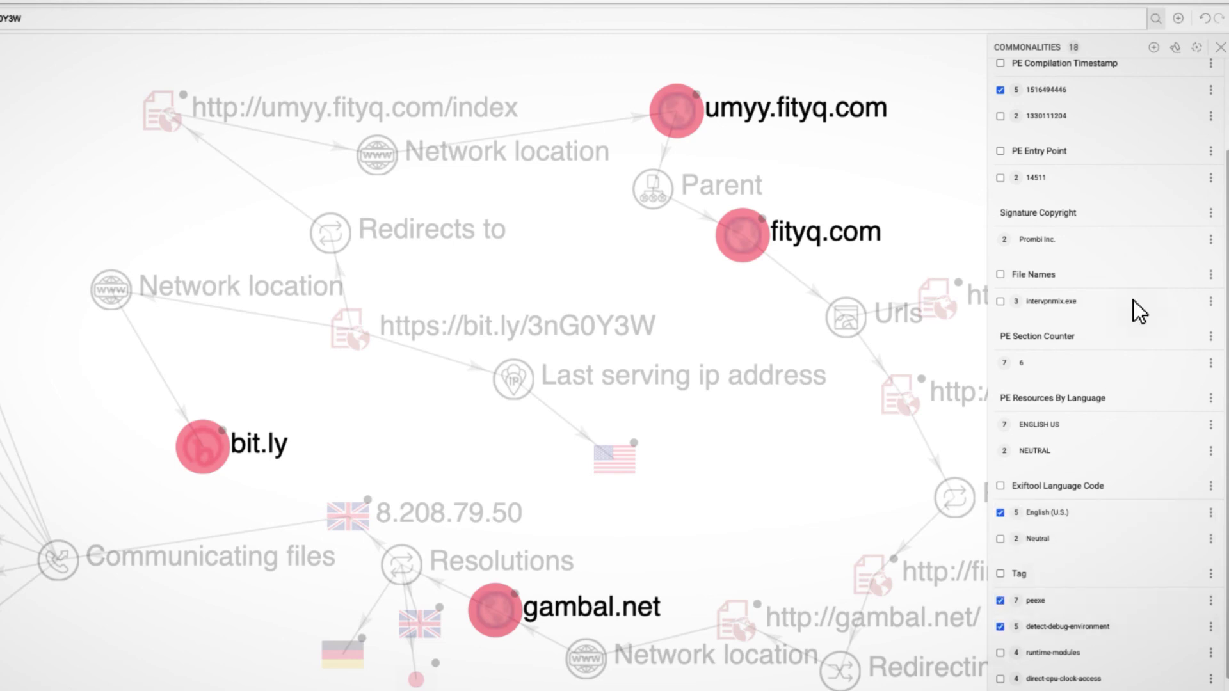
- Create a malware hunting ruleset from the checked commonality attributes
{"action": "left_click", "coordinate": [1196, 47]}
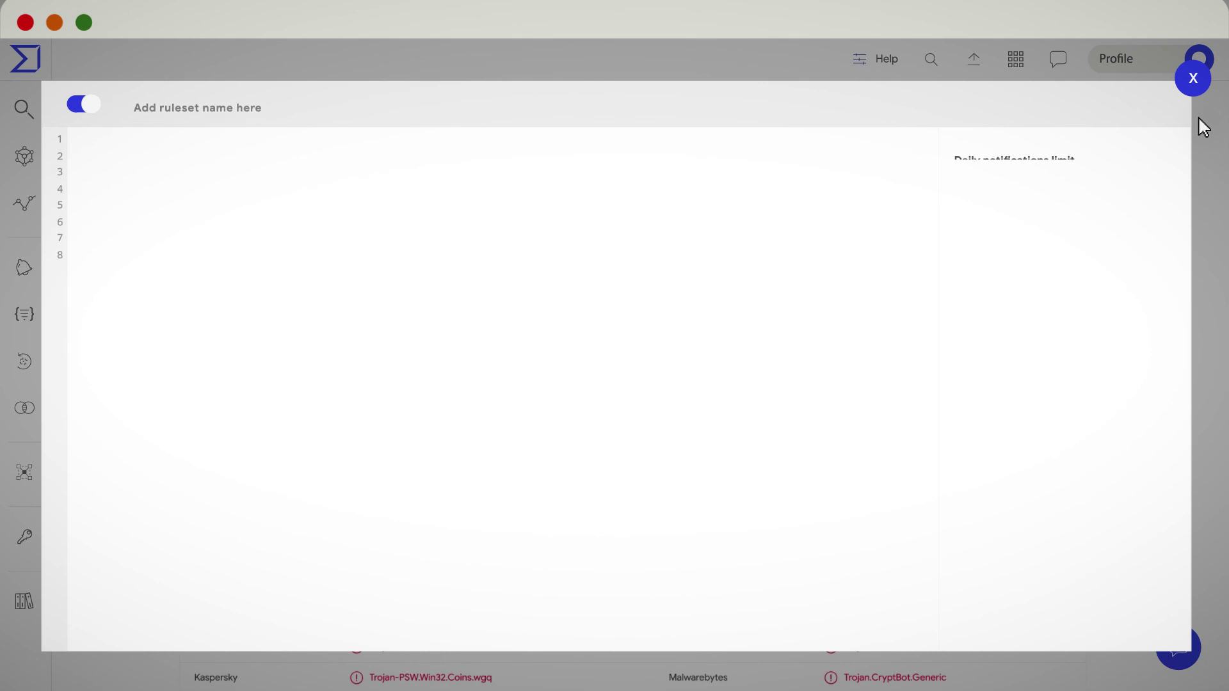